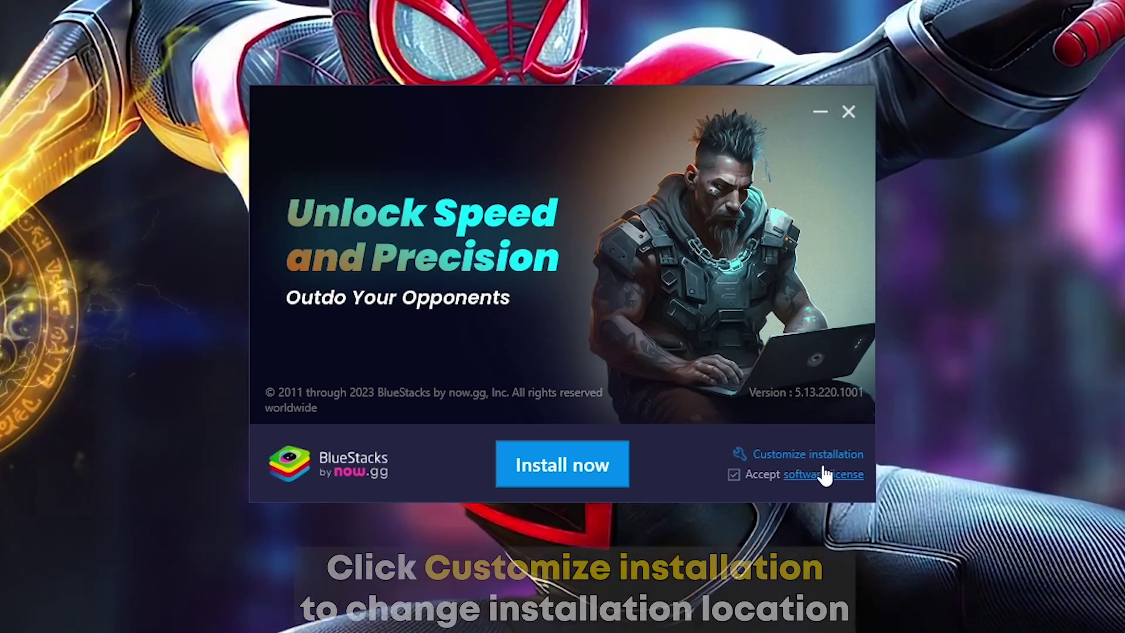
Step: Open the custom install location browser and navigate to Drive (E:)
{"action": "left_click", "coordinate": [830, 462]}
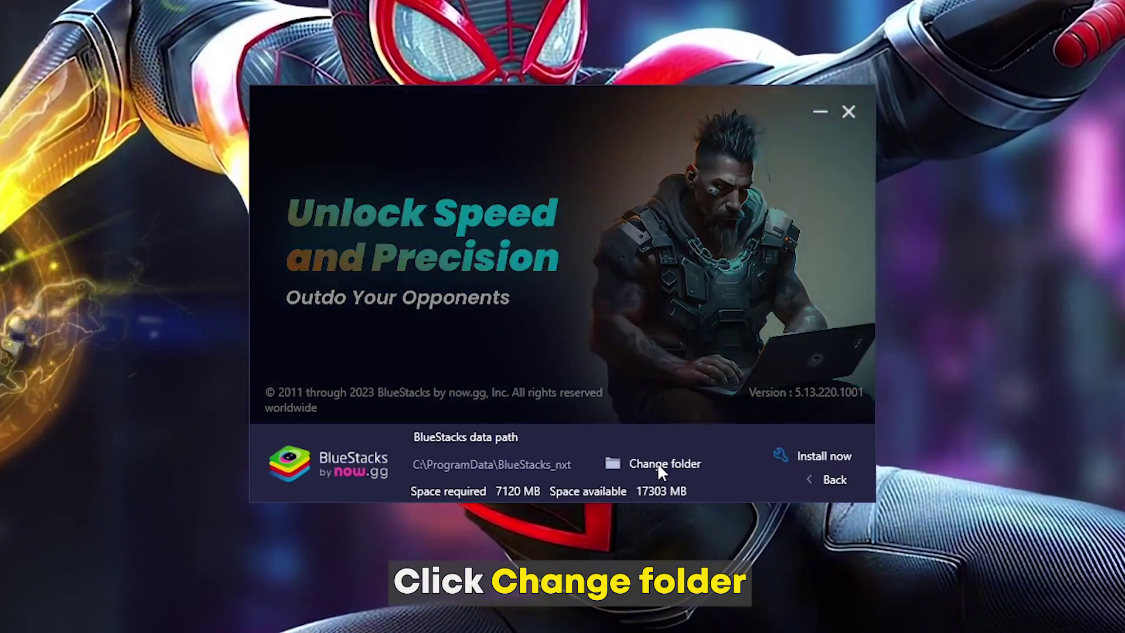
{"action": "left_click", "coordinate": [658, 463]}
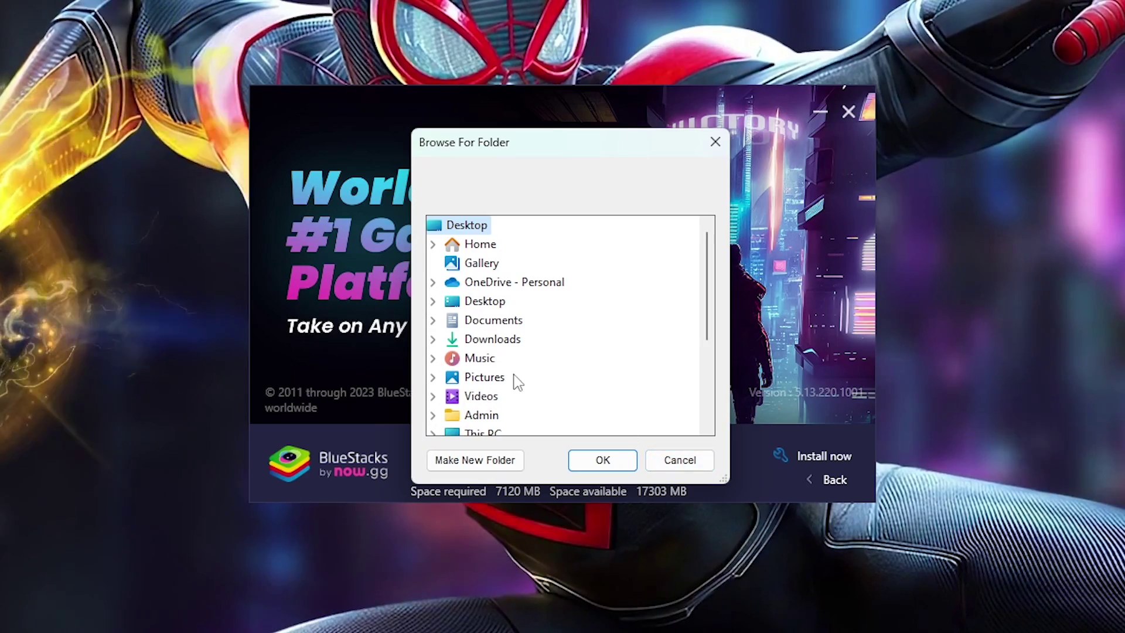
{"action": "scroll", "coordinate": [514, 381], "scroll_direction": "down", "scroll_amount": 1}
{"action": "double_click", "coordinate": [502, 377]}
{"action": "double_click", "coordinate": [508, 396]}
Step: Create a 'Bluestacks' folder on E:, set it as the data path, and install BlueStacks
{"action": "left_click", "coordinate": [491, 464]}
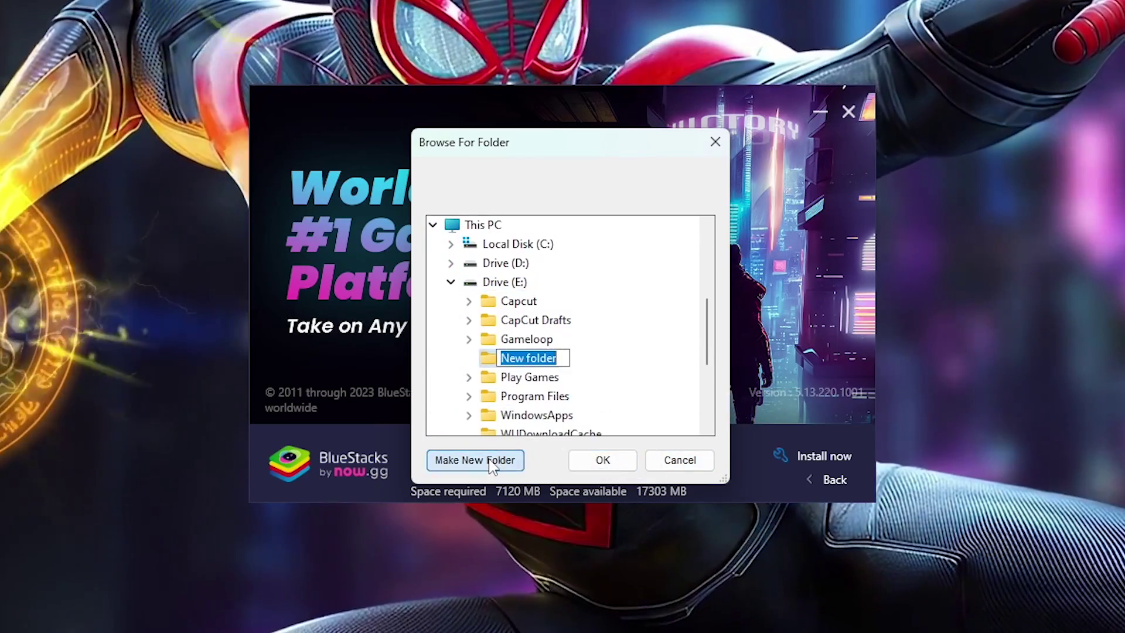
{"action": "type", "text": "Bluestacks"}
{"action": "key", "text": "Return"}
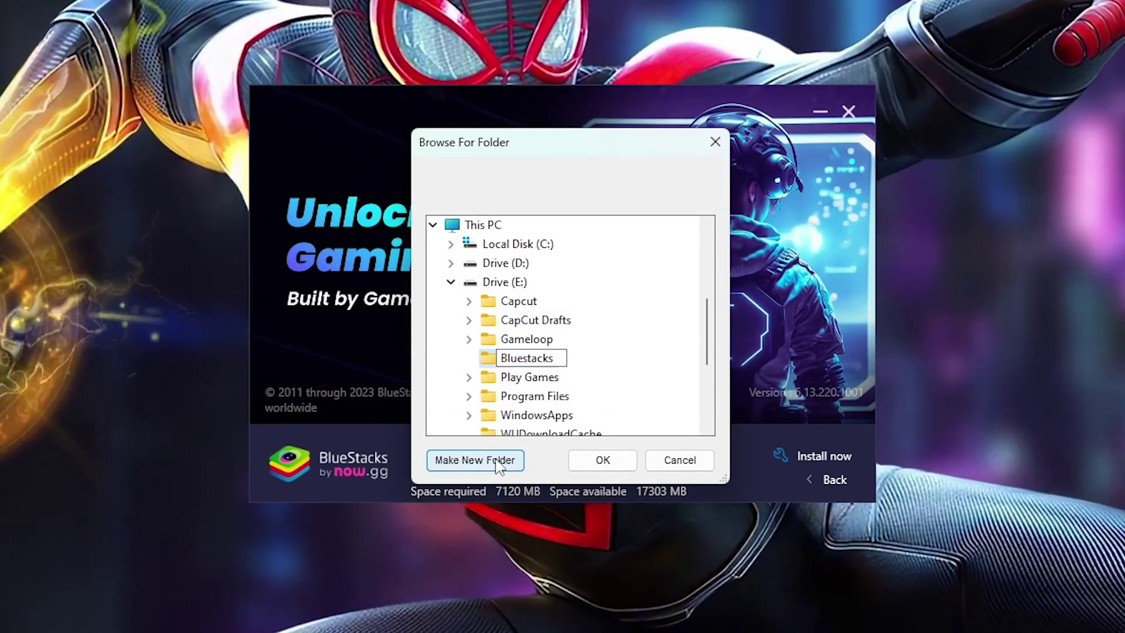
{"action": "left_click", "coordinate": [598, 460]}
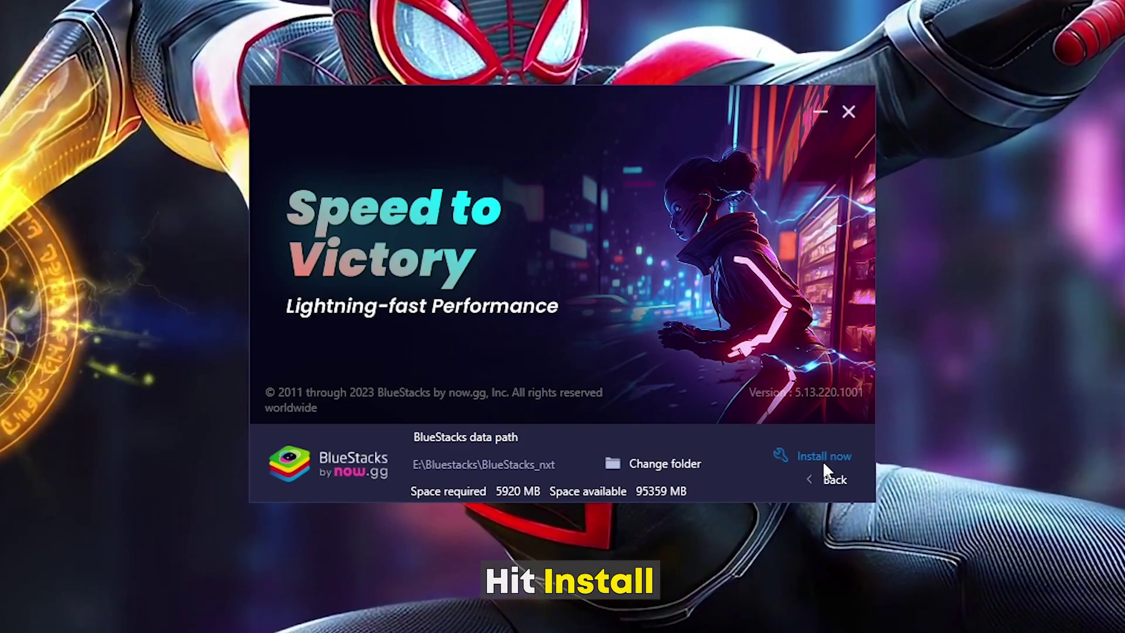
{"action": "left_click", "coordinate": [824, 459]}
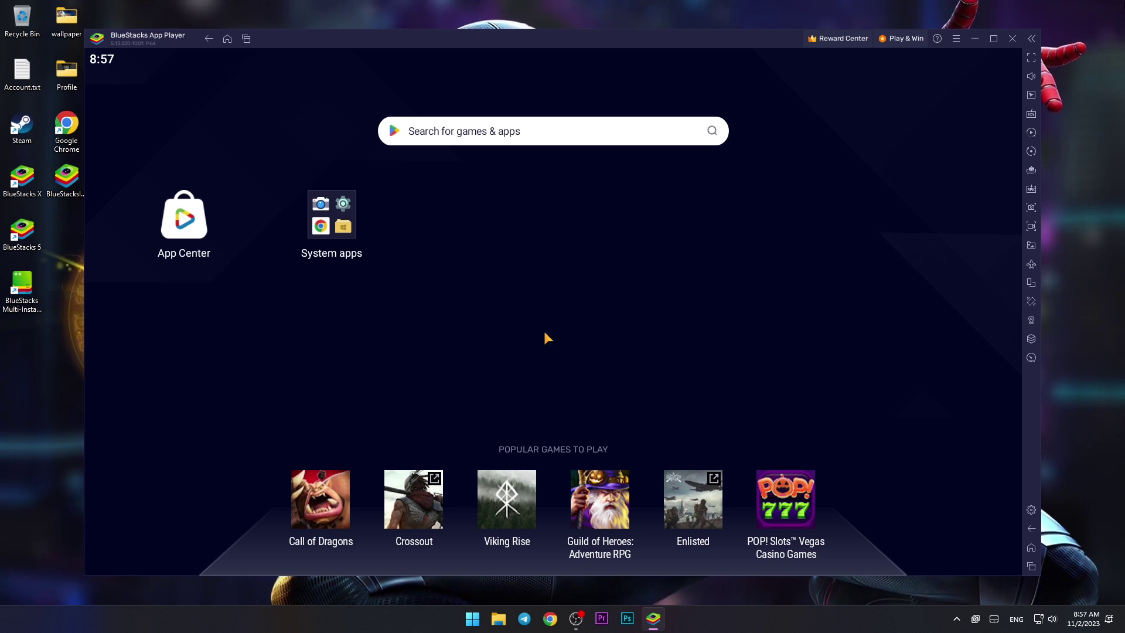
Step: Reposition the App Player window and open Settings from the top-right options menu
{"action": "left_click", "coordinate": [339, 222]}
{"action": "left_click", "coordinate": [474, 186]}
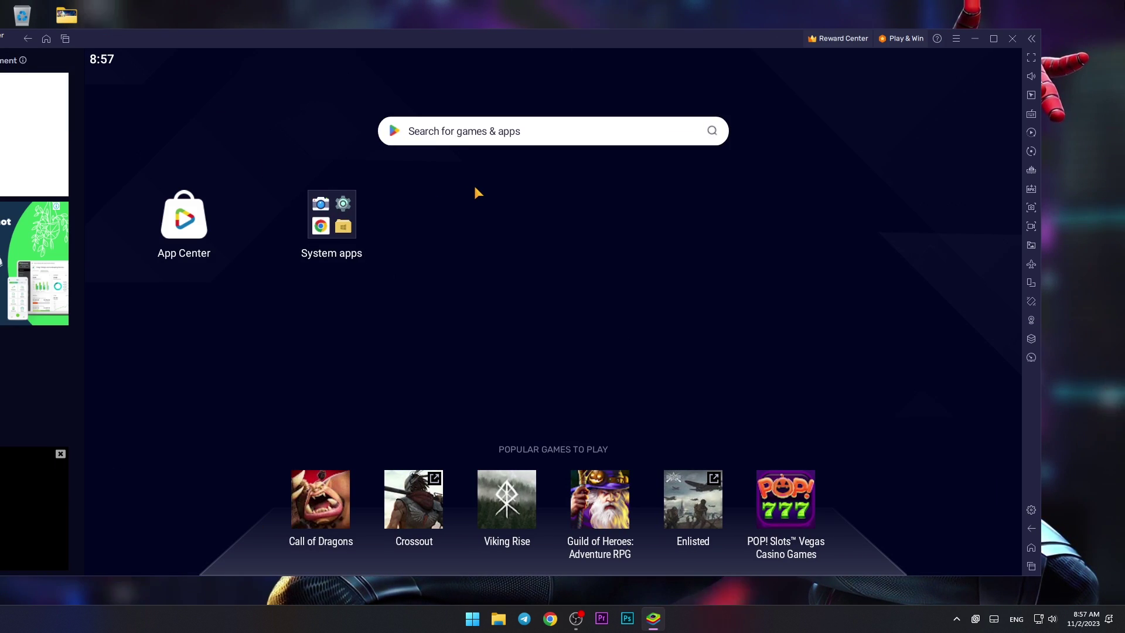
{"action": "left_click_drag", "start_coordinate": [322, 38], "coordinate": [404, 36]}
{"action": "left_click_drag", "start_coordinate": [199, 36], "coordinate": [268, 23]}
{"action": "left_click_drag", "start_coordinate": [379, 29], "coordinate": [297, 44]}
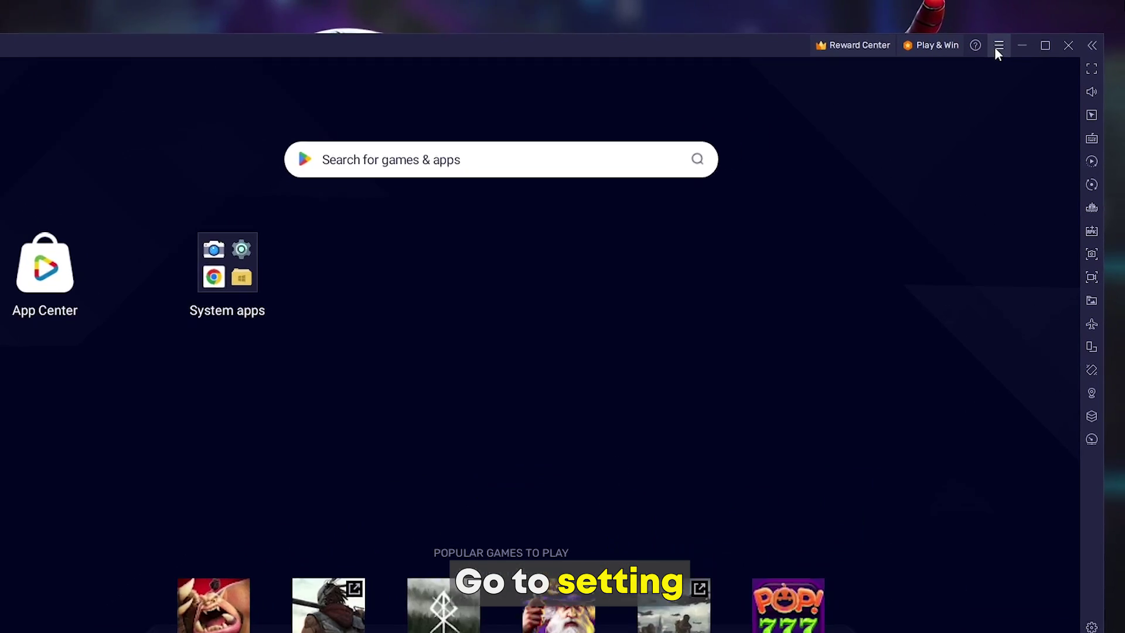
{"action": "left_click", "coordinate": [1022, 37]}
{"action": "left_click", "coordinate": [879, 87]}
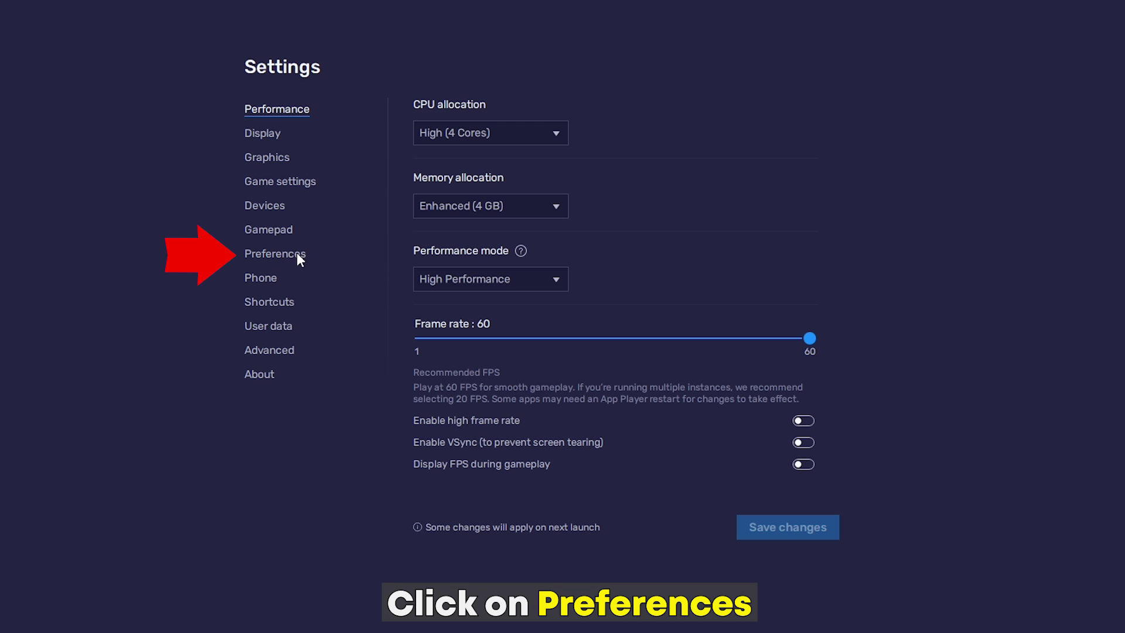
Step: Disable 'Allow BlueStacks to show Ads during gameplay' in Preferences and save the change
{"action": "left_click", "coordinate": [281, 255]}
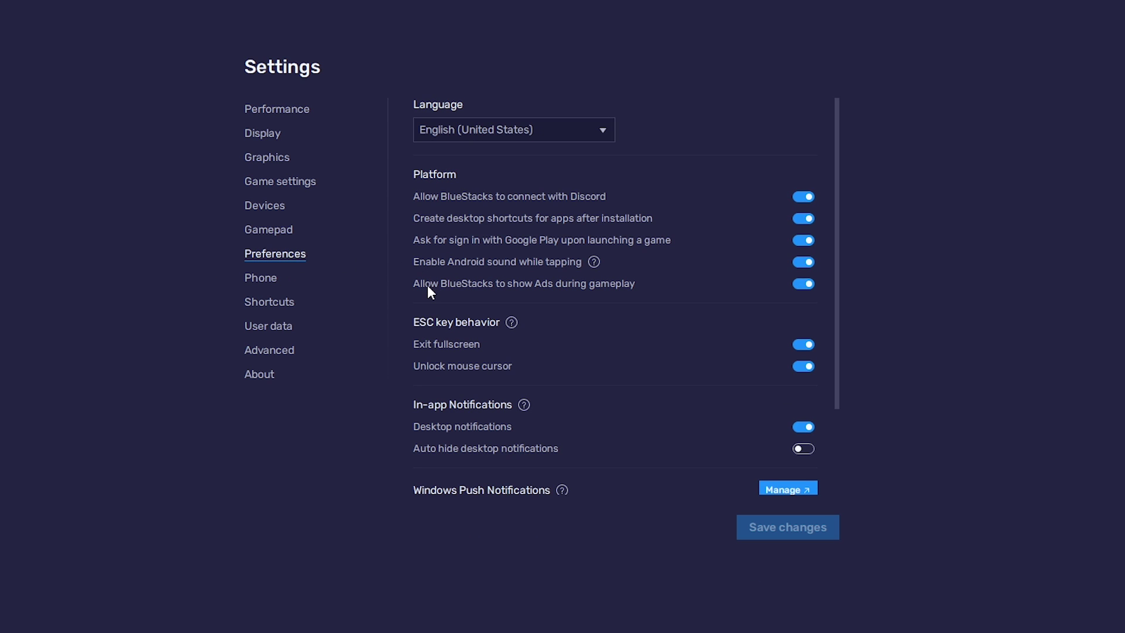
{"action": "left_click", "coordinate": [803, 284]}
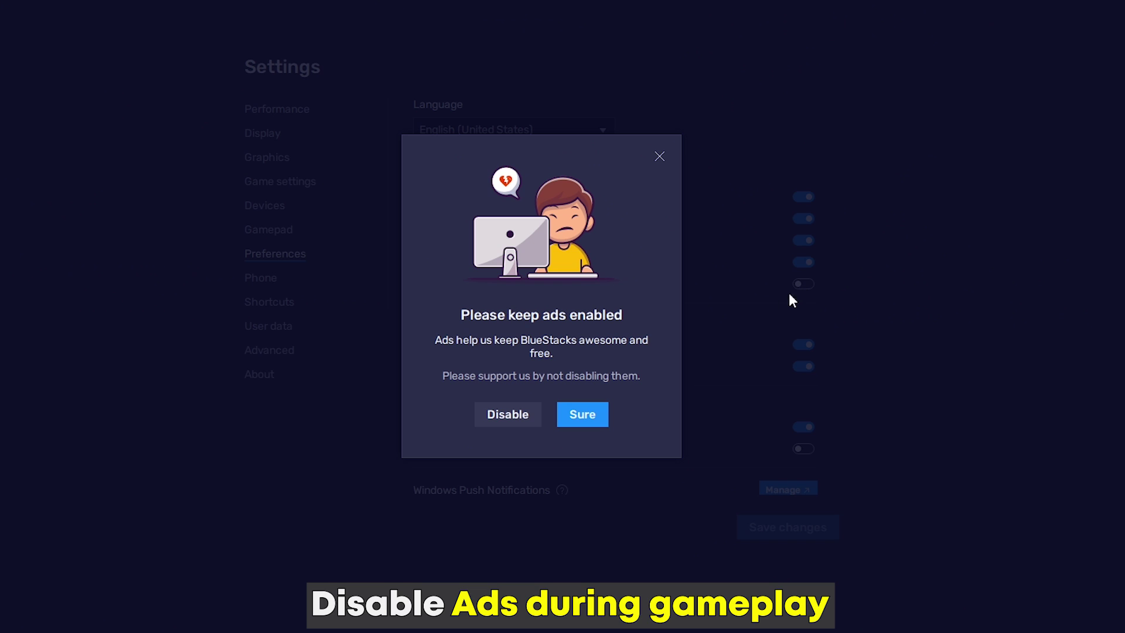
{"action": "left_click", "coordinate": [519, 416]}
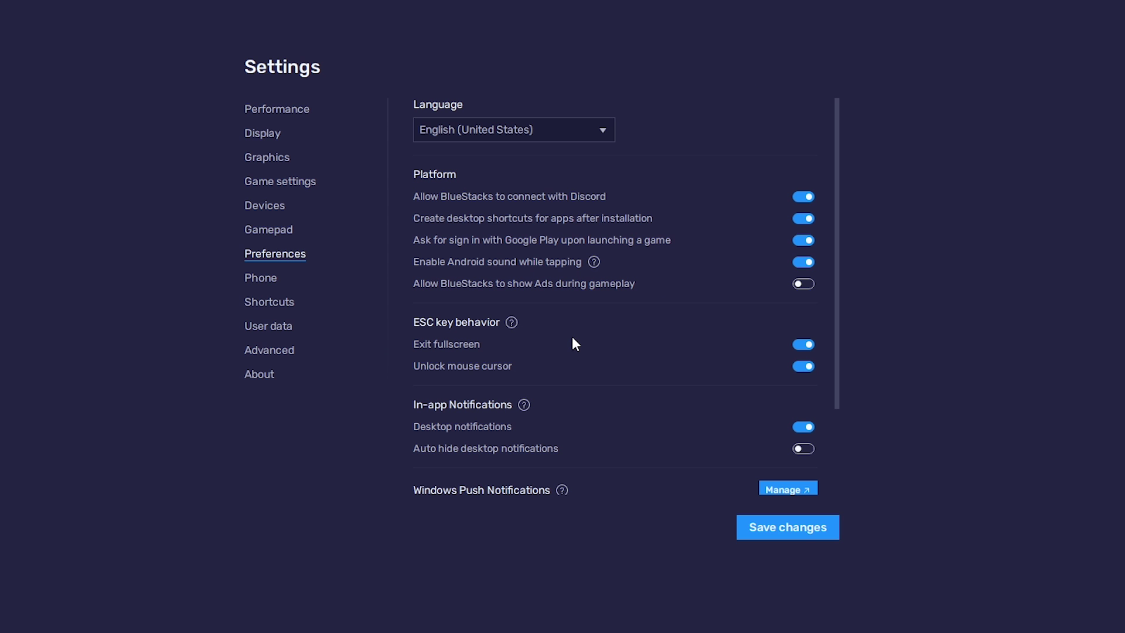
{"action": "left_click", "coordinate": [796, 535]}
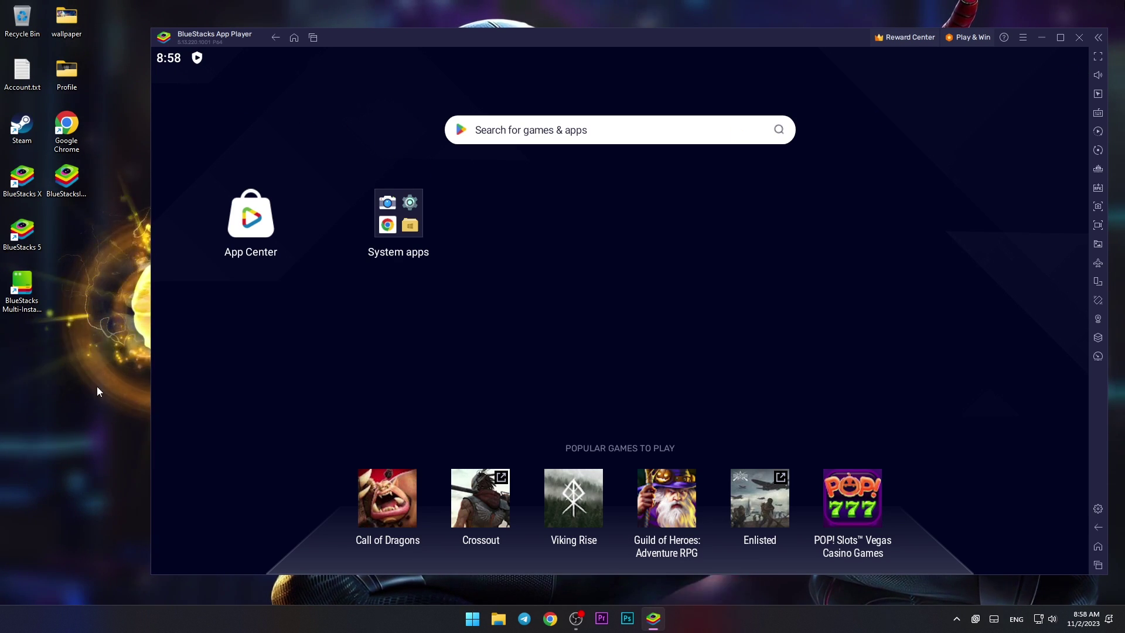
{"action": "left_click", "coordinate": [66, 176]}
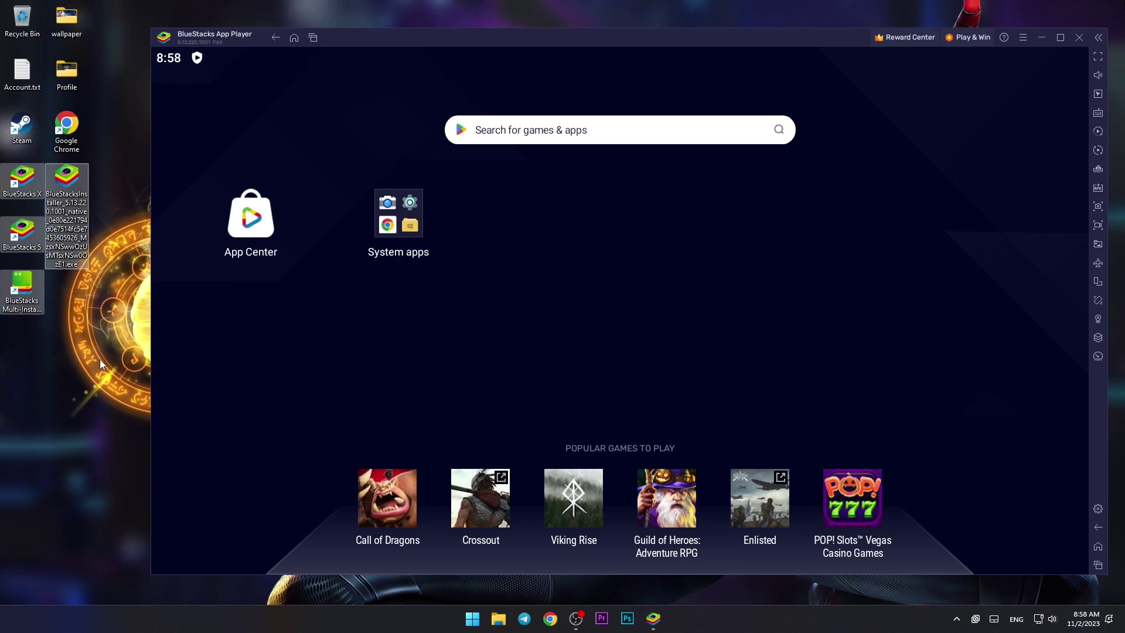
{"action": "left_click_drag", "start_coordinate": [659, 36], "coordinate": [623, 37]}
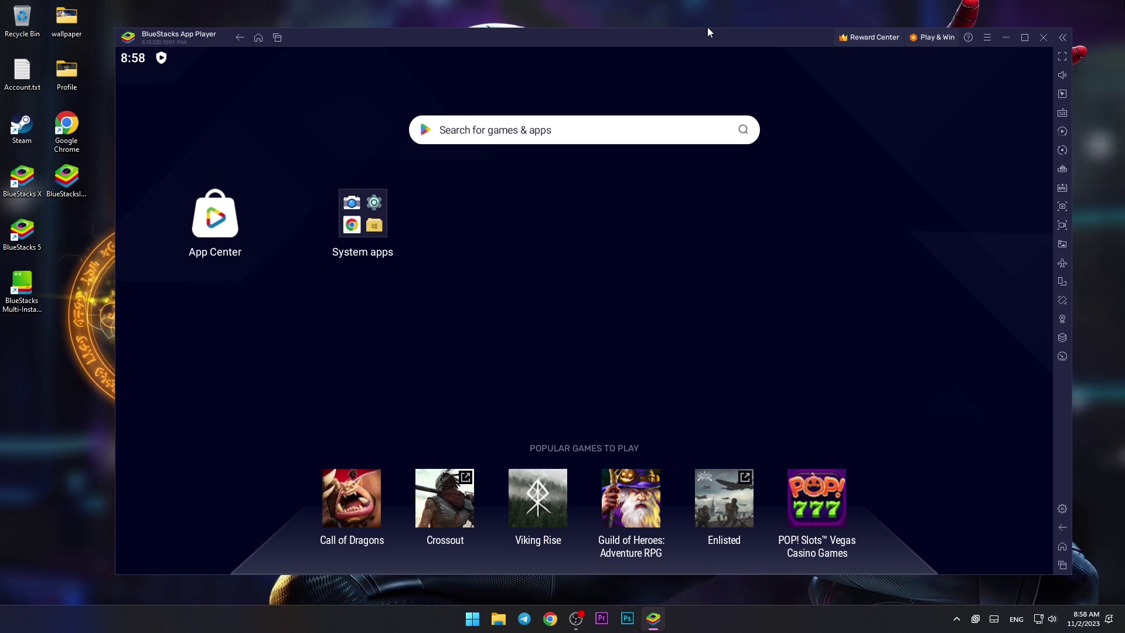
Step: Reopen Settings and keep High (4 Cores) CPU, Enhanced (4 GB) memory and High Performance mode
{"action": "left_click", "coordinate": [985, 38]}
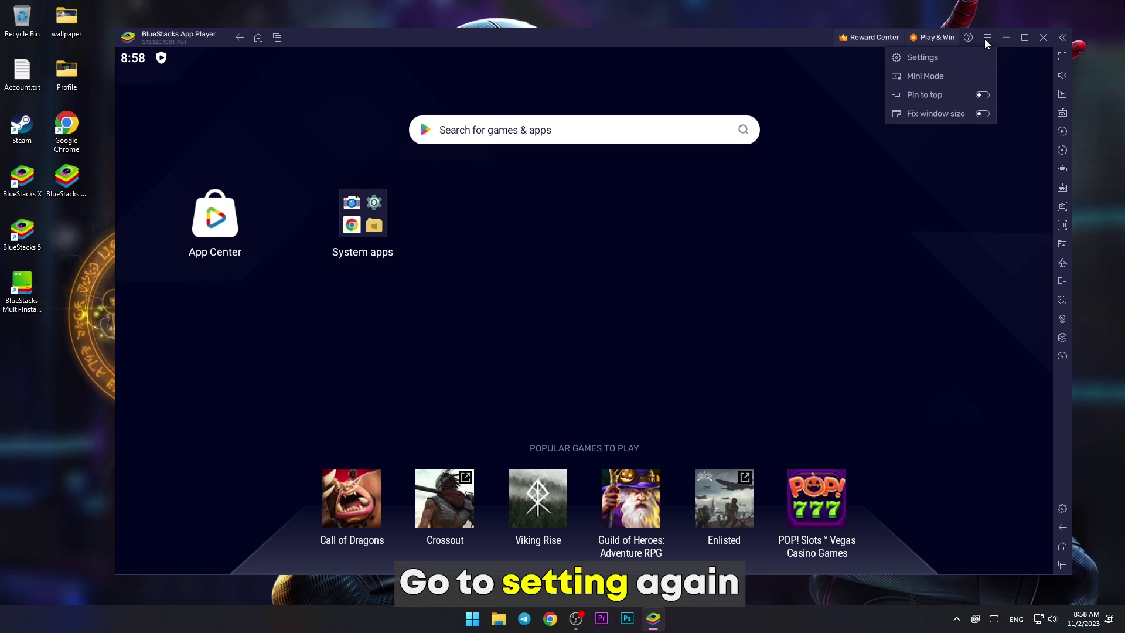
{"action": "left_click", "coordinate": [918, 59]}
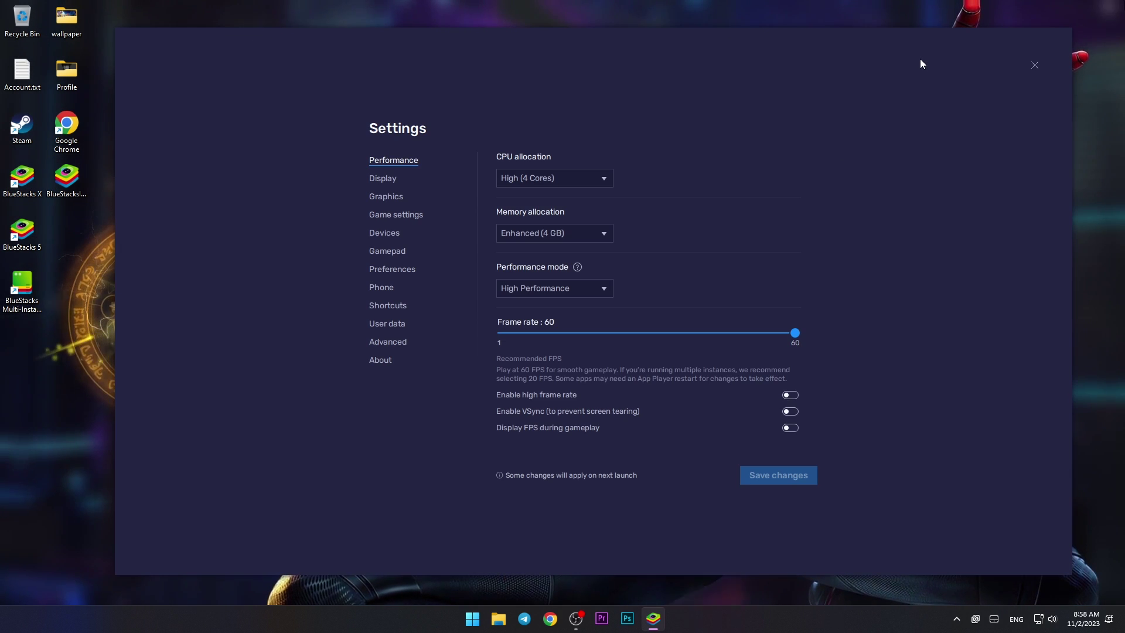
{"action": "left_click", "coordinate": [515, 120]}
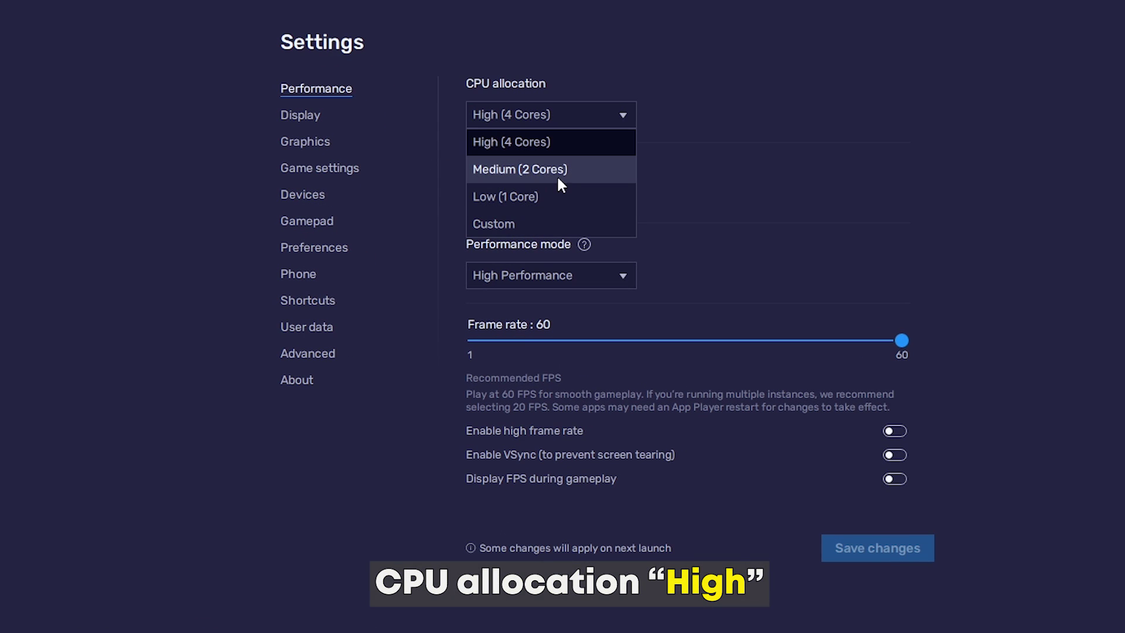
{"action": "left_click", "coordinate": [518, 143]}
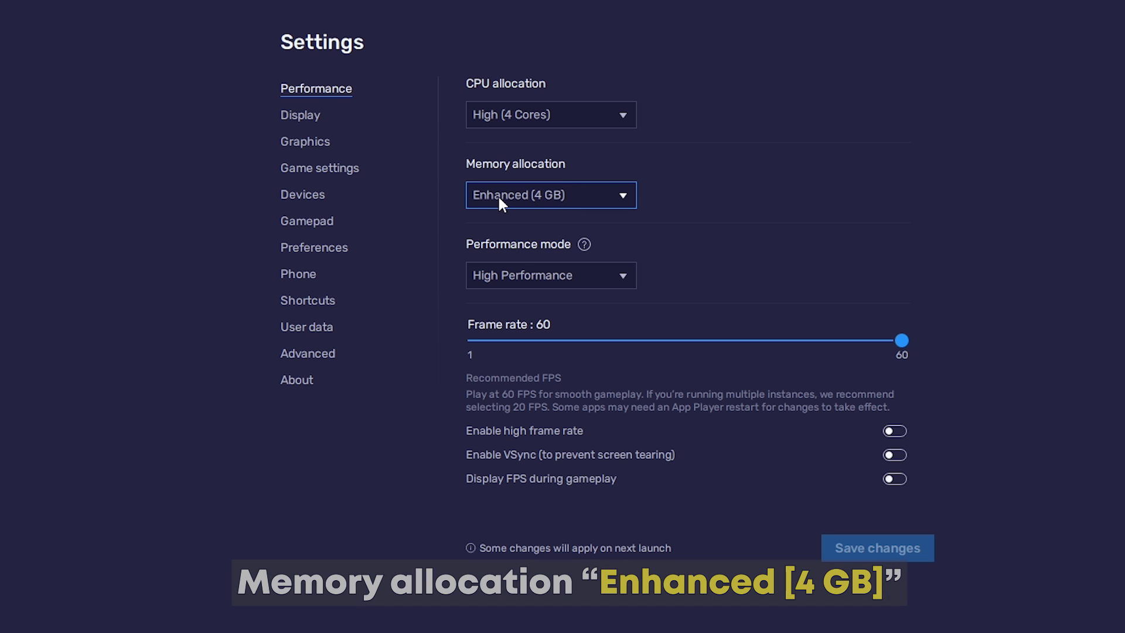
{"action": "left_click", "coordinate": [560, 201]}
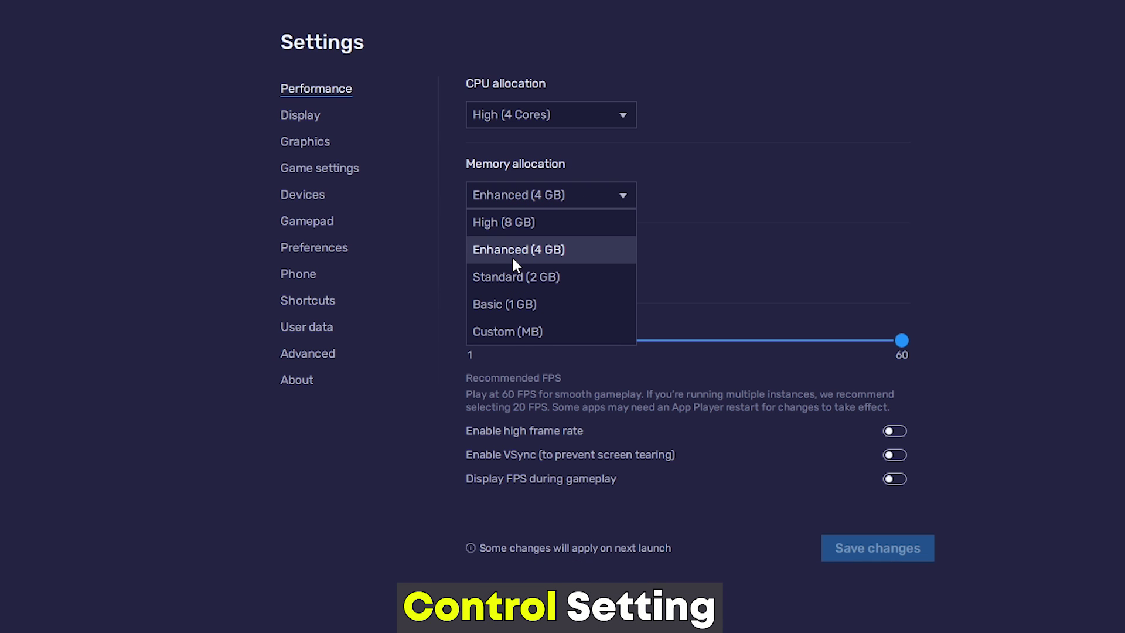
{"action": "left_click", "coordinate": [550, 252]}
{"action": "left_click", "coordinate": [544, 276]}
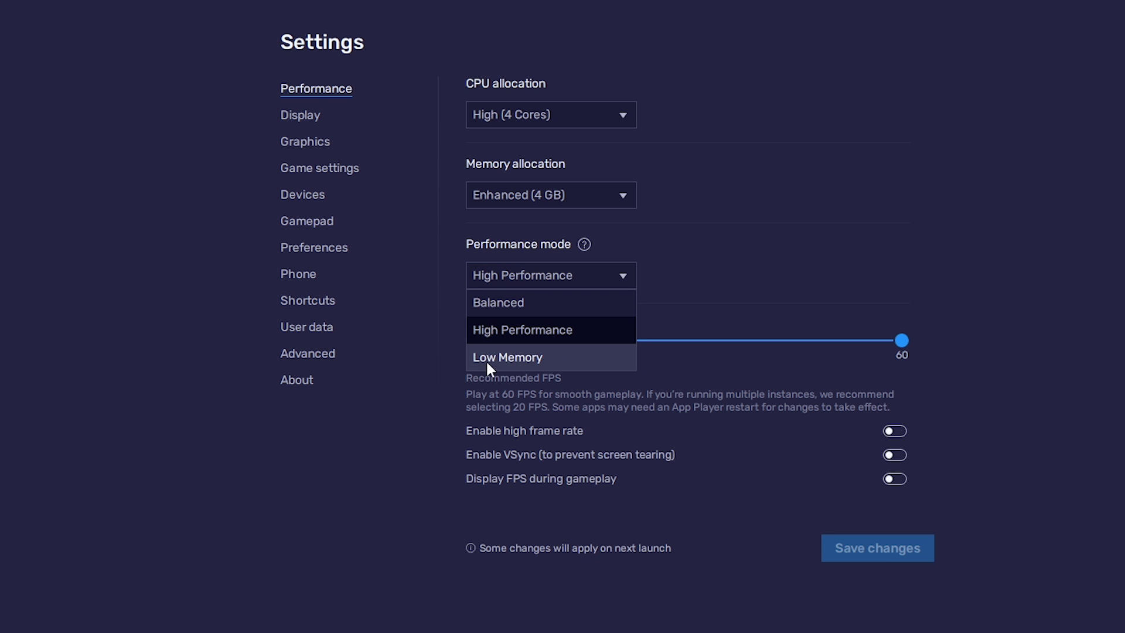
{"action": "left_click", "coordinate": [517, 331]}
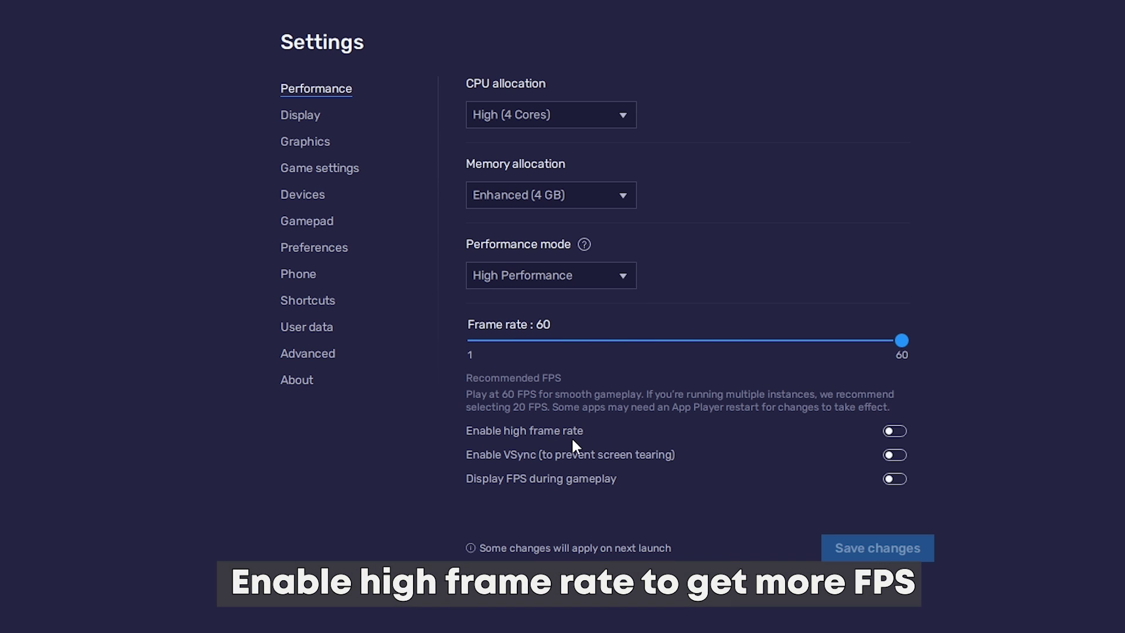
Step: Enable high frame rate, raise it to 240, and save the performance settings
{"action": "left_click", "coordinate": [889, 433]}
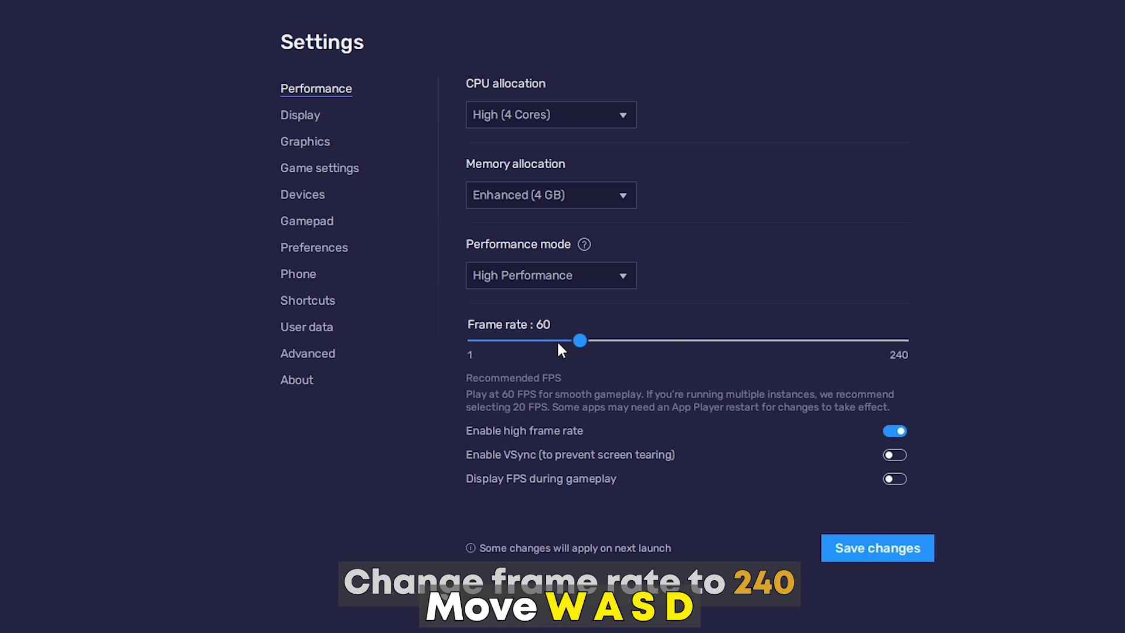
{"action": "left_click_drag", "start_coordinate": [578, 339], "coordinate": [935, 335]}
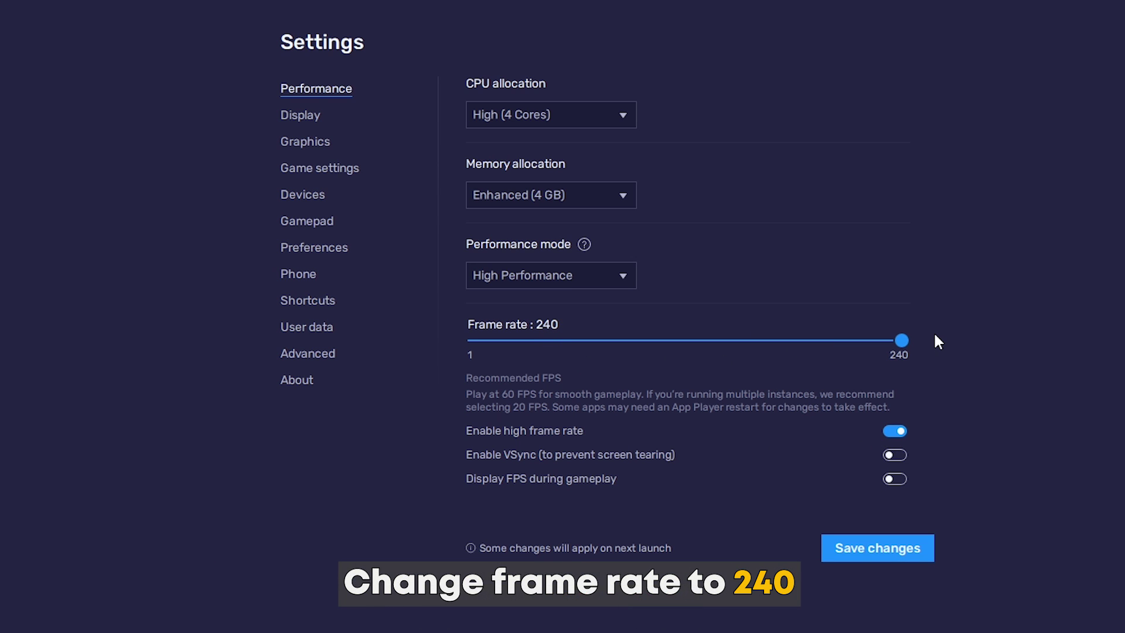
{"action": "left_click", "coordinate": [861, 552]}
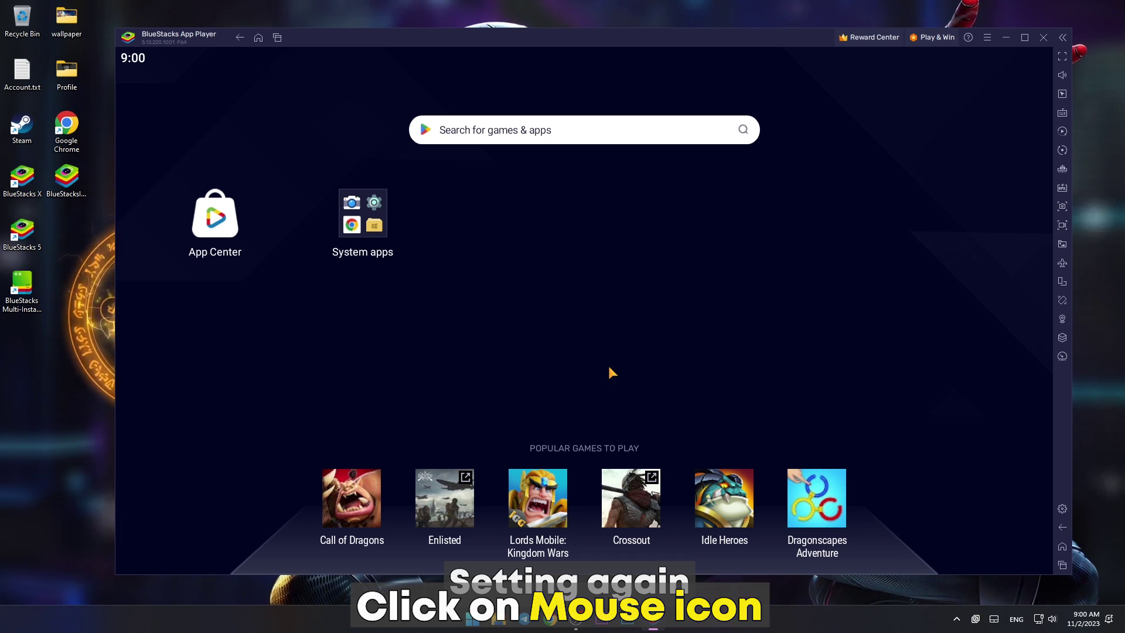
Step: Set the display to 1920 x 1080 at 320 DPI (High), then save and restart
{"action": "left_click", "coordinate": [987, 36]}
{"action": "left_click", "coordinate": [934, 55]}
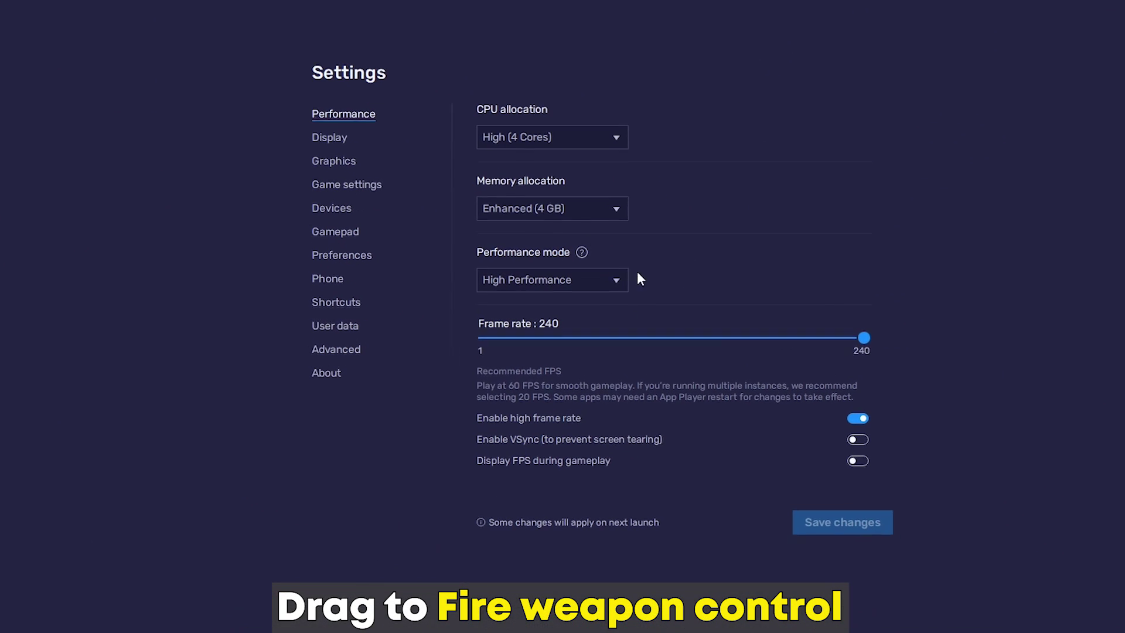
{"action": "left_click", "coordinate": [378, 180]}
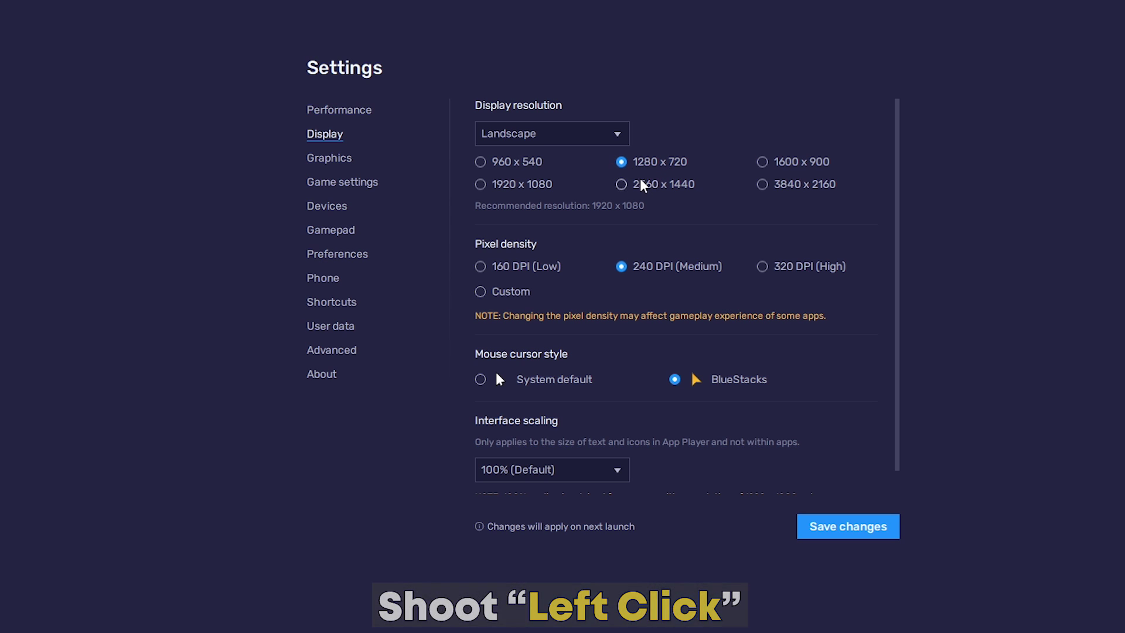
{"action": "left_click", "coordinate": [481, 186]}
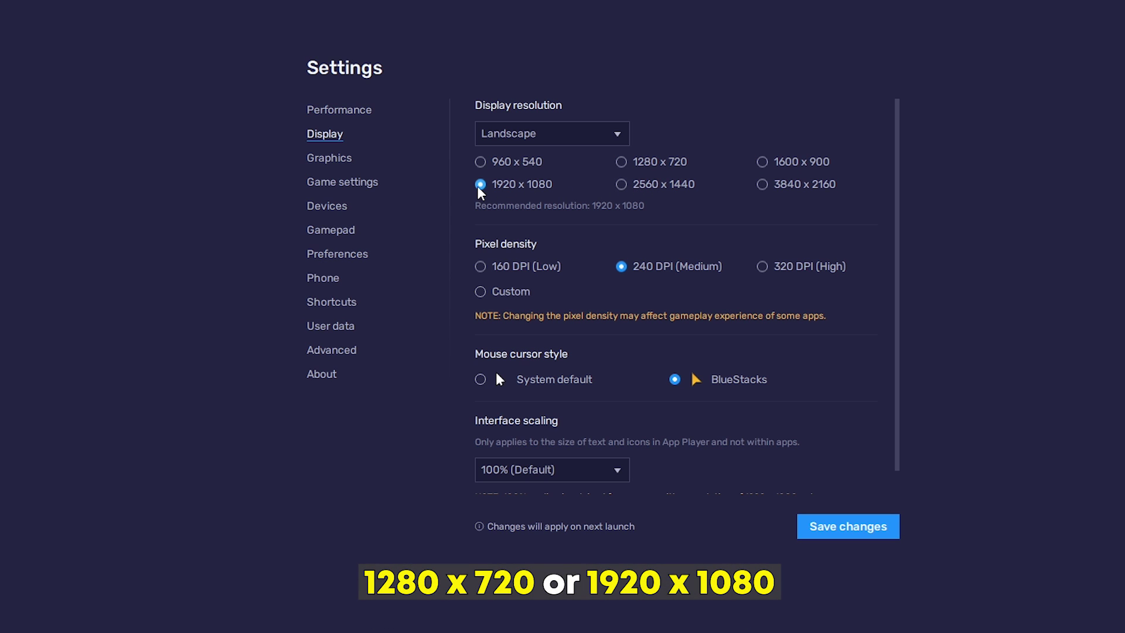
{"action": "left_click", "coordinate": [762, 269]}
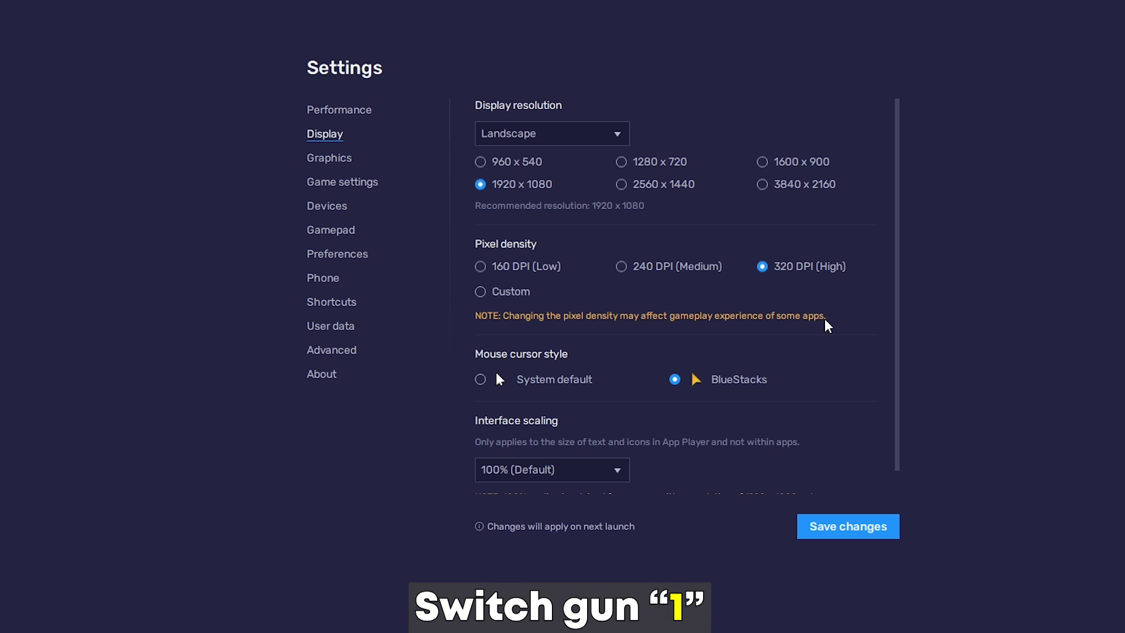
{"action": "scroll", "coordinate": [755, 322], "scroll_direction": "down", "scroll_amount": 1}
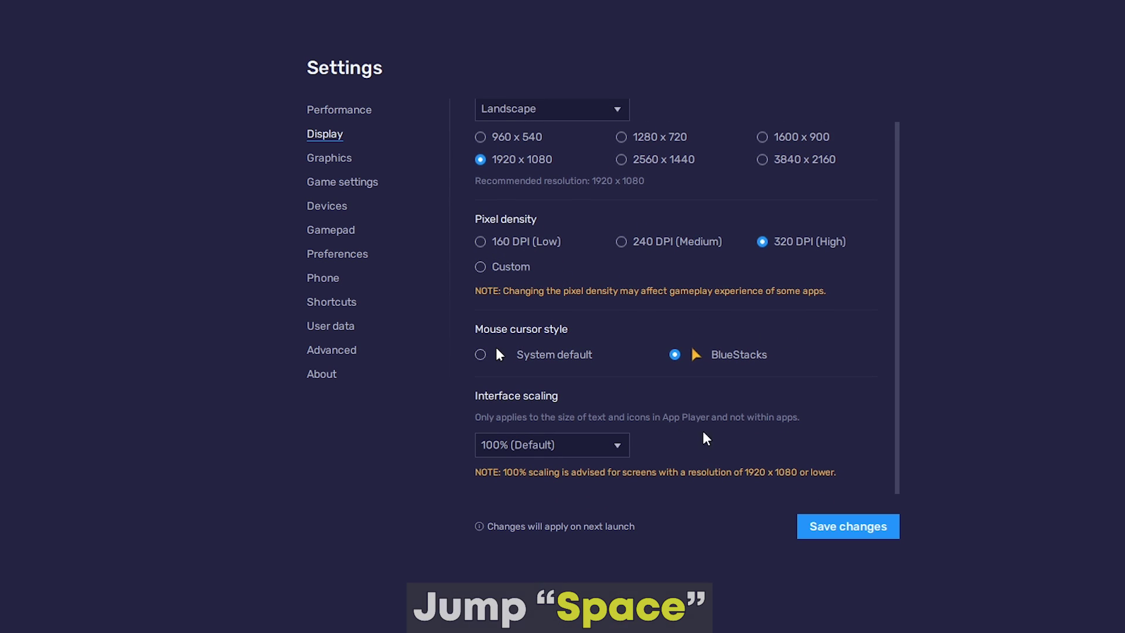
{"action": "left_click", "coordinate": [842, 532]}
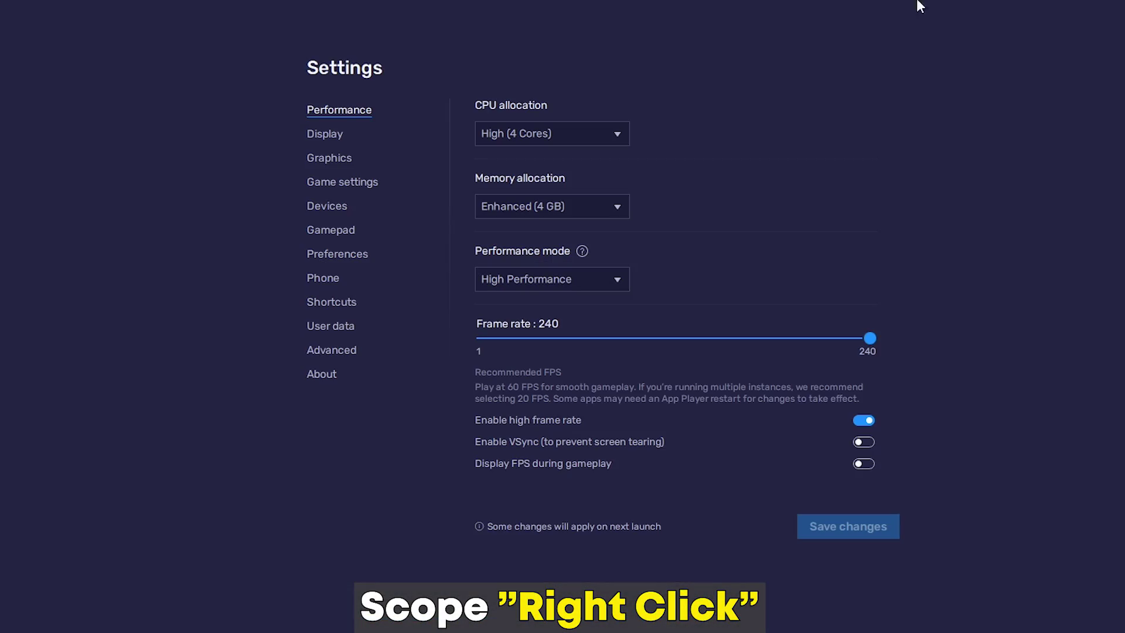
Step: Leave the graphics renderer on OpenGL after trying DirectX and Vulkan, with interface renderer on Auto
{"action": "left_click", "coordinate": [331, 163]}
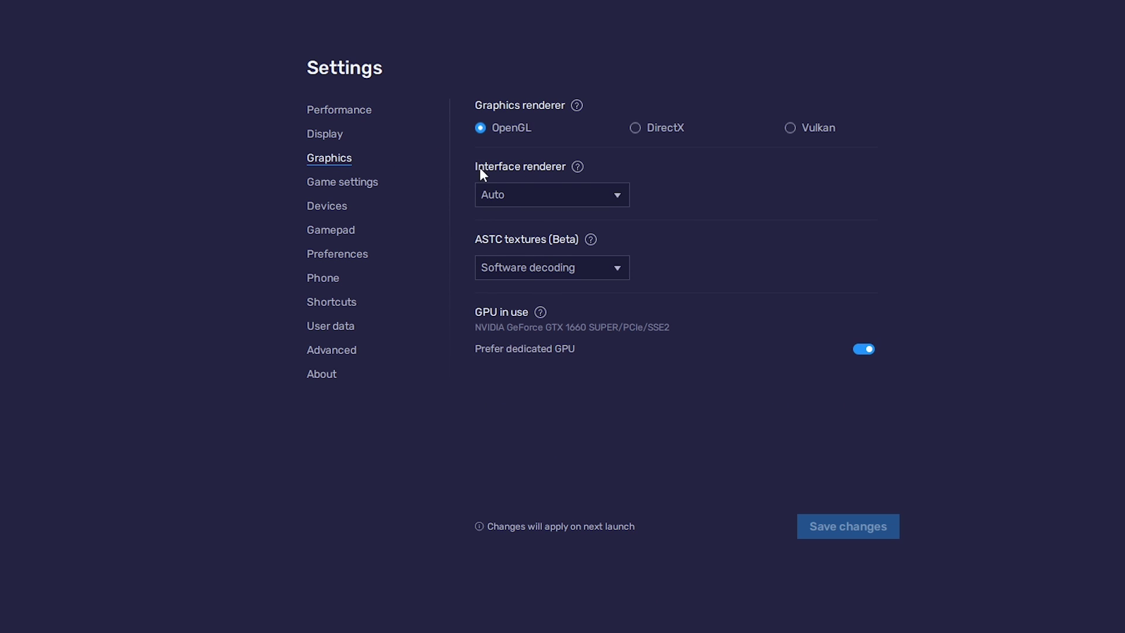
{"action": "left_click", "coordinate": [636, 129]}
{"action": "left_click", "coordinate": [789, 128]}
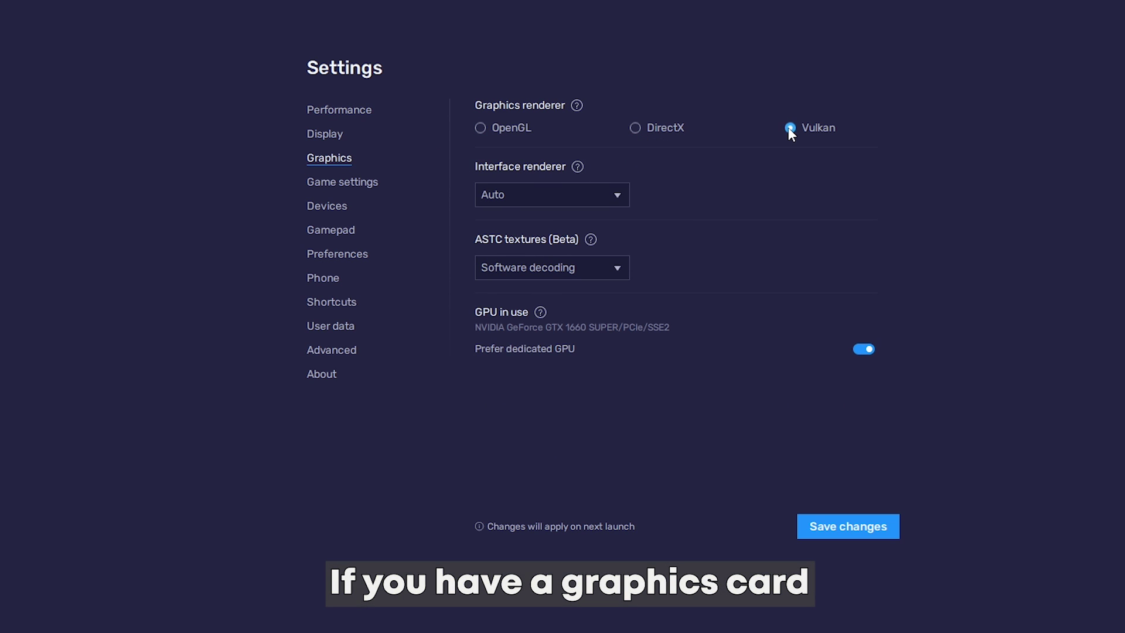
{"action": "left_click", "coordinate": [480, 128]}
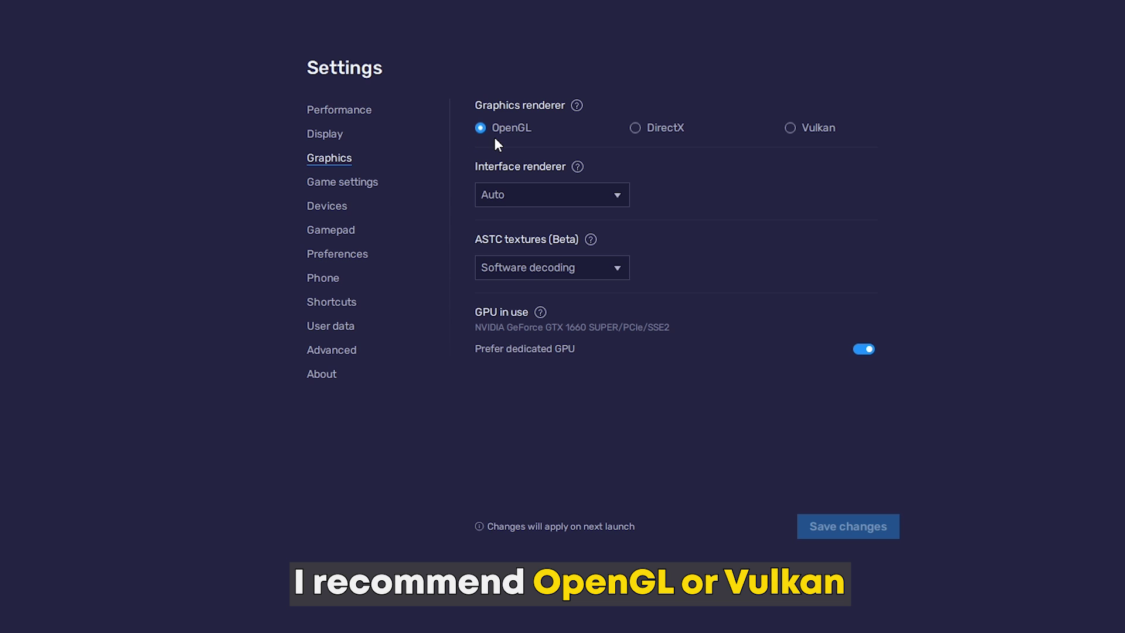
{"action": "left_click", "coordinate": [498, 206]}
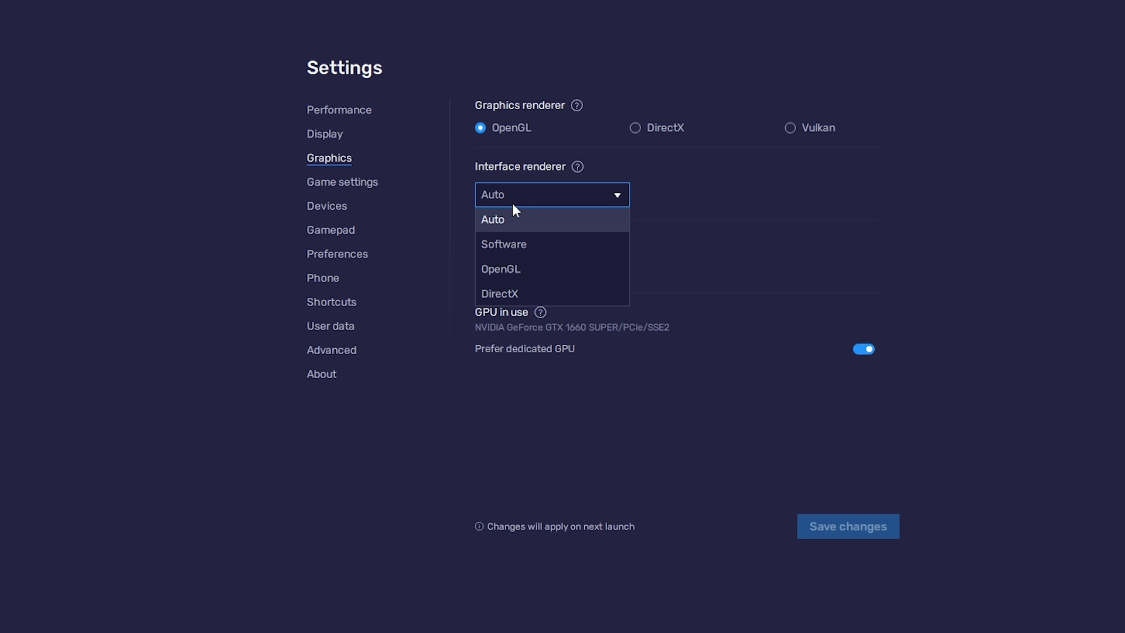
{"action": "left_click", "coordinate": [490, 221]}
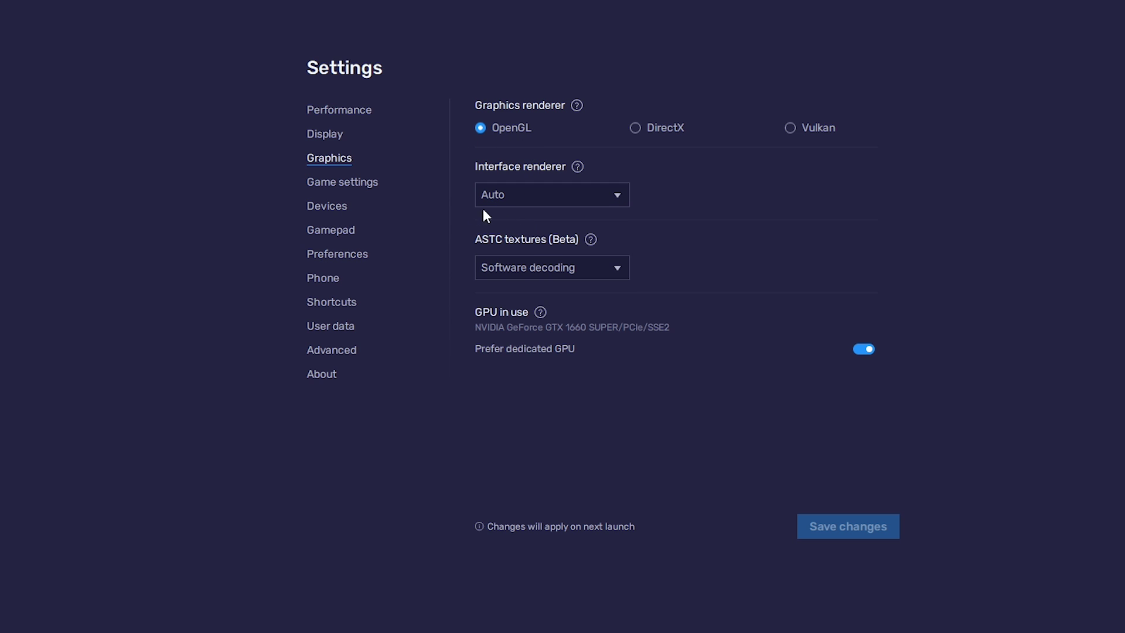
Step: Browse the Game settings, Gamepad, Preferences, Shortcuts and About pages, then close Settings
{"action": "left_click", "coordinate": [326, 183]}
{"action": "left_click", "coordinate": [332, 229]}
{"action": "left_click", "coordinate": [337, 254]}
{"action": "scroll", "coordinate": [615, 290], "scroll_direction": "down", "scroll_amount": 1}
{"action": "scroll", "coordinate": [528, 293], "scroll_direction": "up", "scroll_amount": 1}
{"action": "left_click", "coordinate": [351, 302]}
{"action": "left_click", "coordinate": [333, 373]}
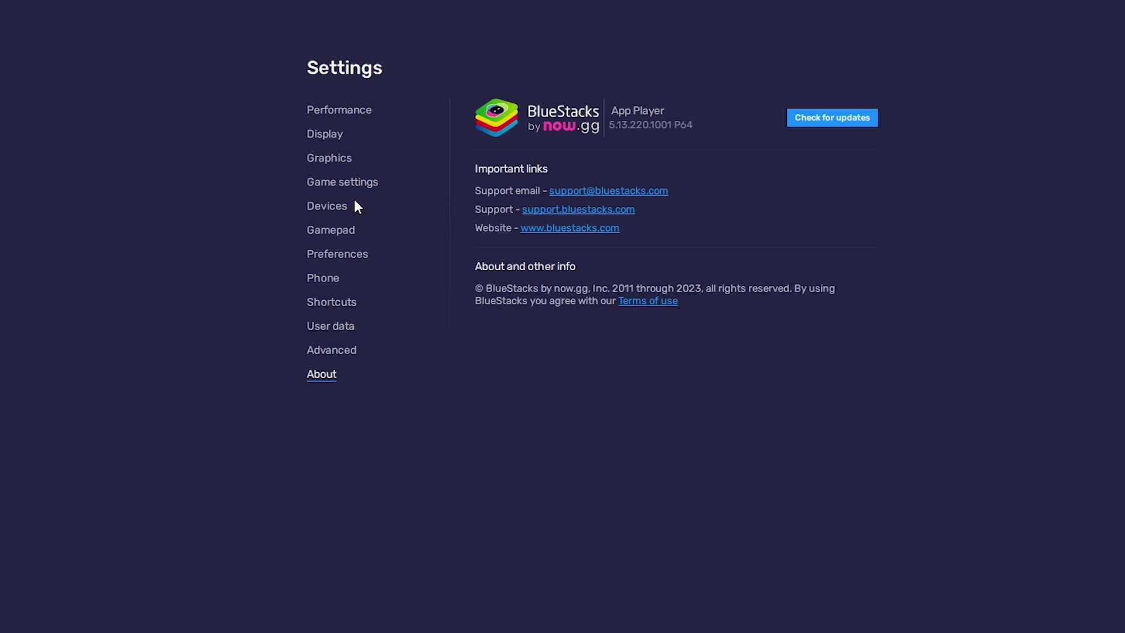
{"action": "left_click", "coordinate": [350, 114]}
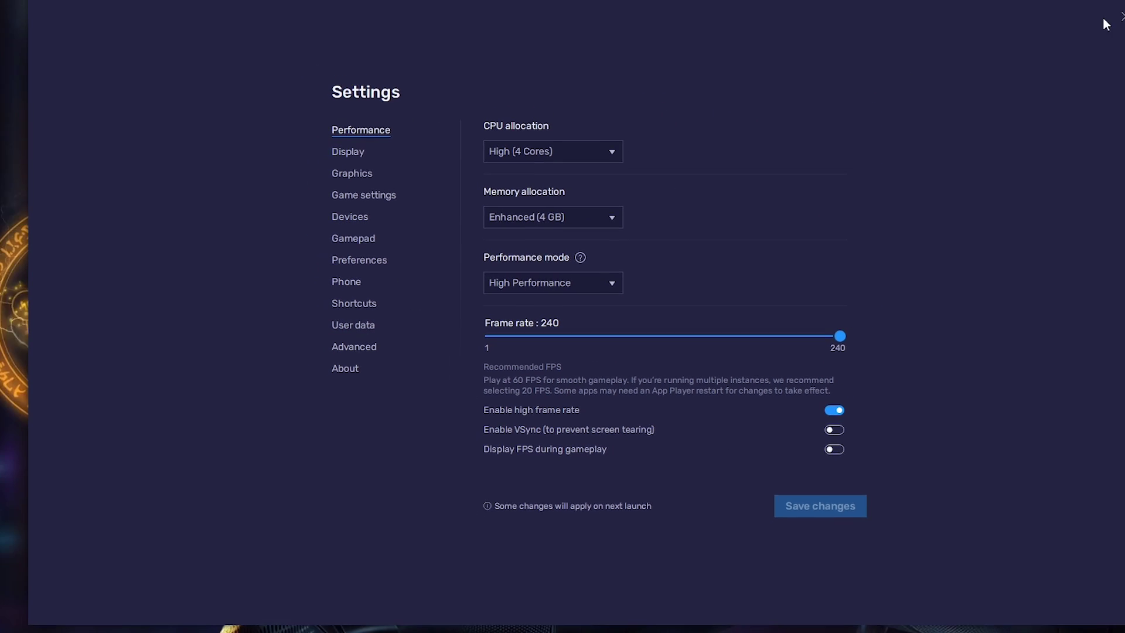
{"action": "left_click", "coordinate": [1035, 65]}
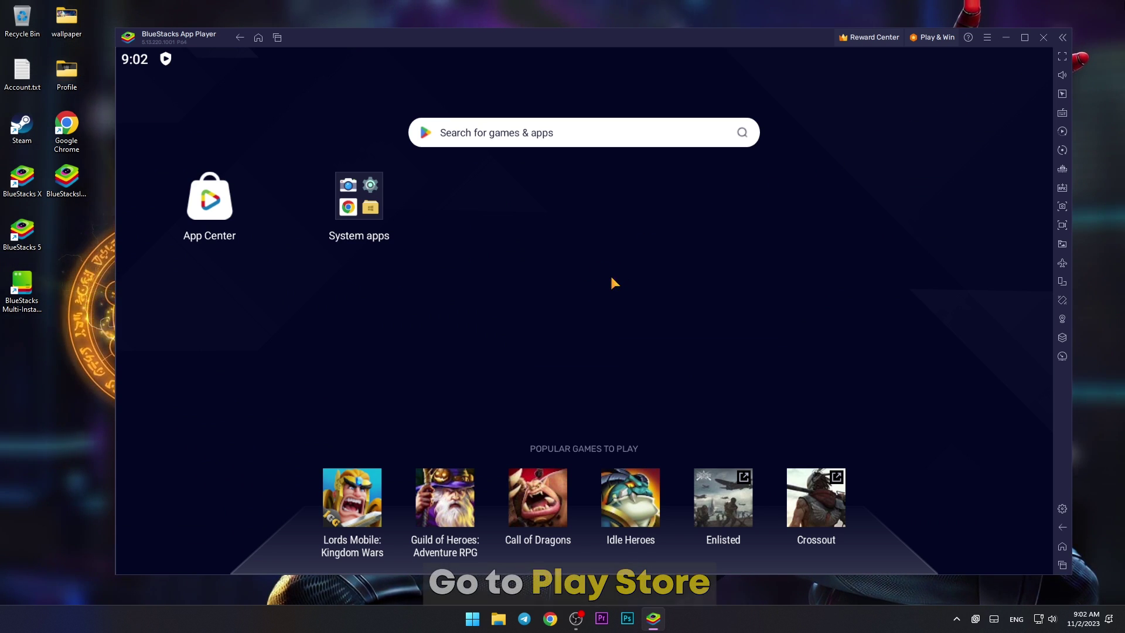
Step: Launch the Play Store from the System apps folder
{"action": "left_click", "coordinate": [358, 210]}
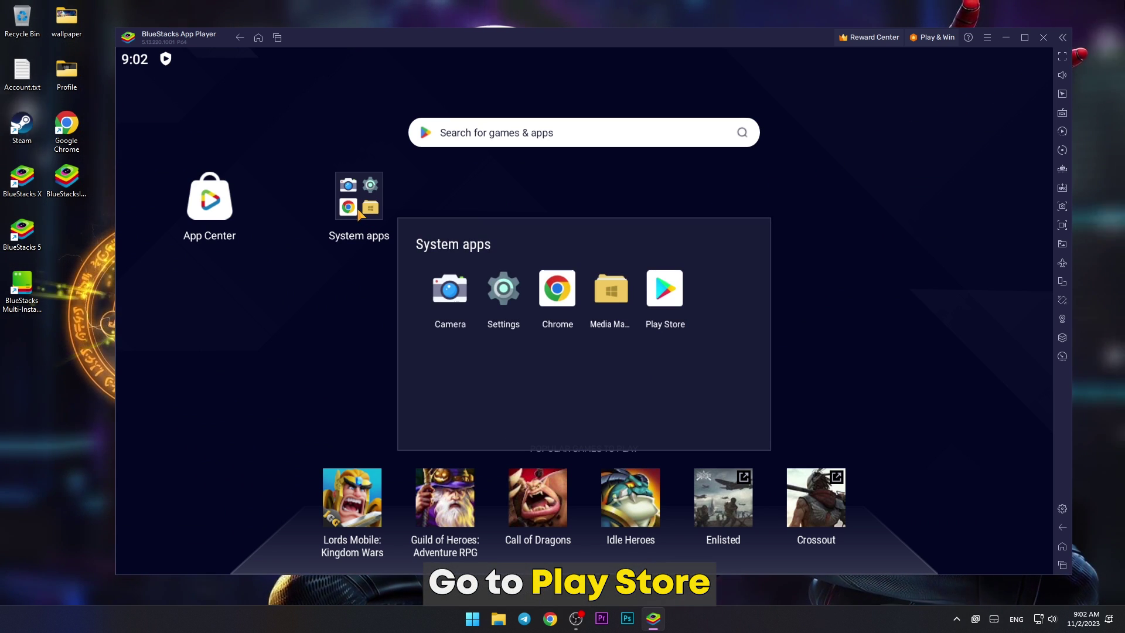
{"action": "left_click", "coordinate": [665, 294]}
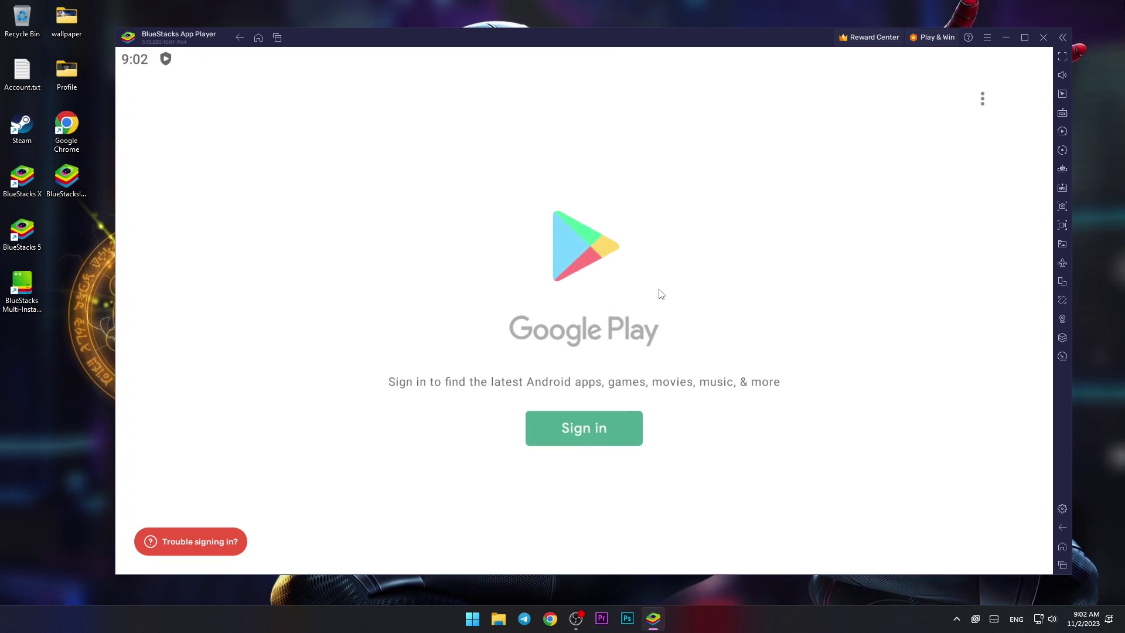
Step: Sign in to Google Play with the account e-mail and password, then accept the terms
{"action": "left_click", "coordinate": [589, 434]}
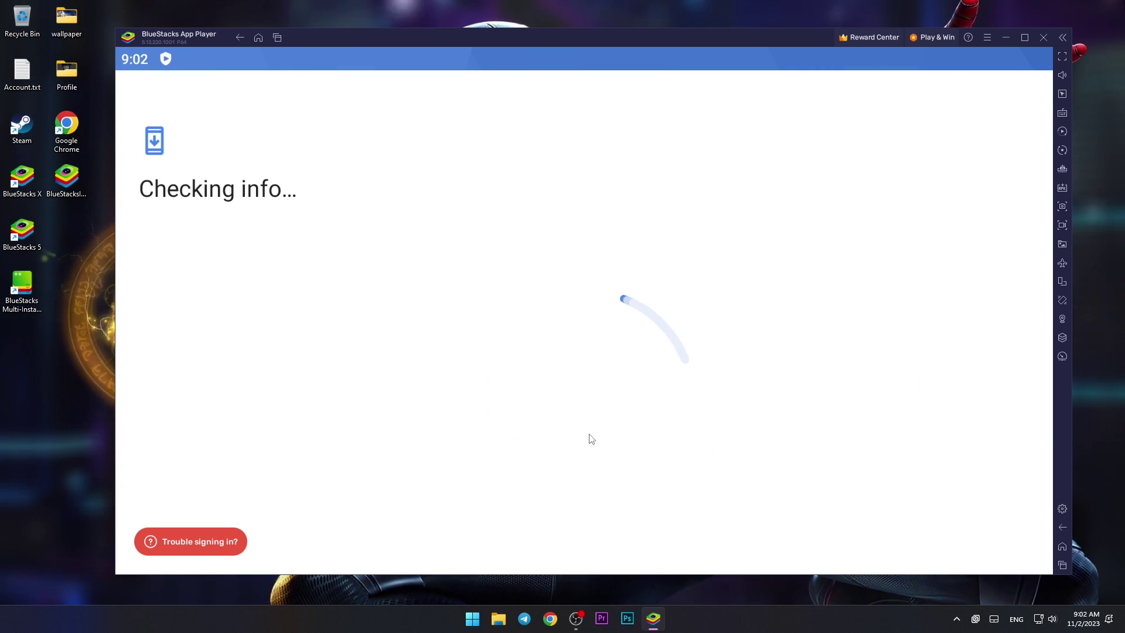
{"action": "key", "text": "Return"}
{"action": "type", "text": "****"}
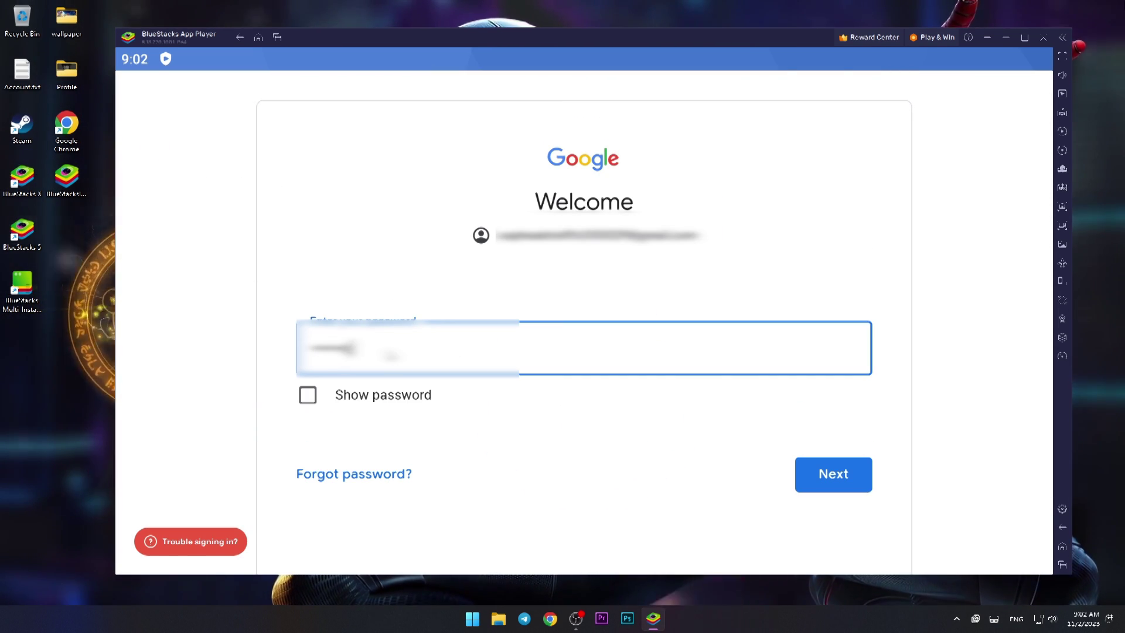
{"action": "type", "text": "********8"}
{"action": "key", "text": "Return"}
{"action": "scroll", "coordinate": [563, 322], "scroll_direction": "down", "scroll_amount": 5}
{"action": "left_click", "coordinate": [339, 506]}
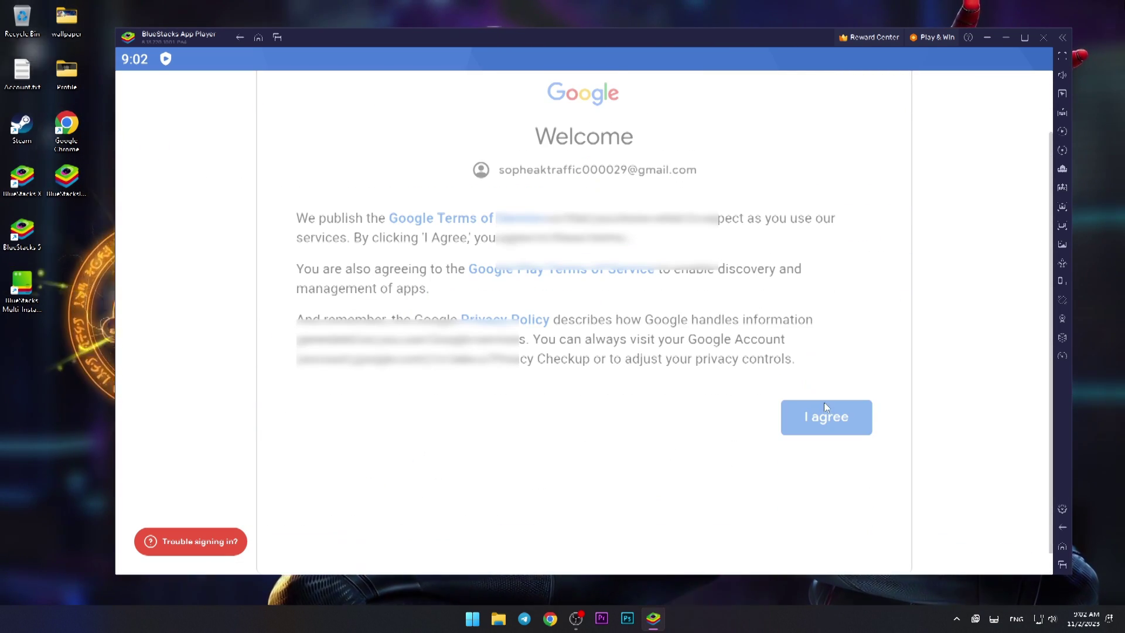
{"action": "left_click", "coordinate": [818, 399]}
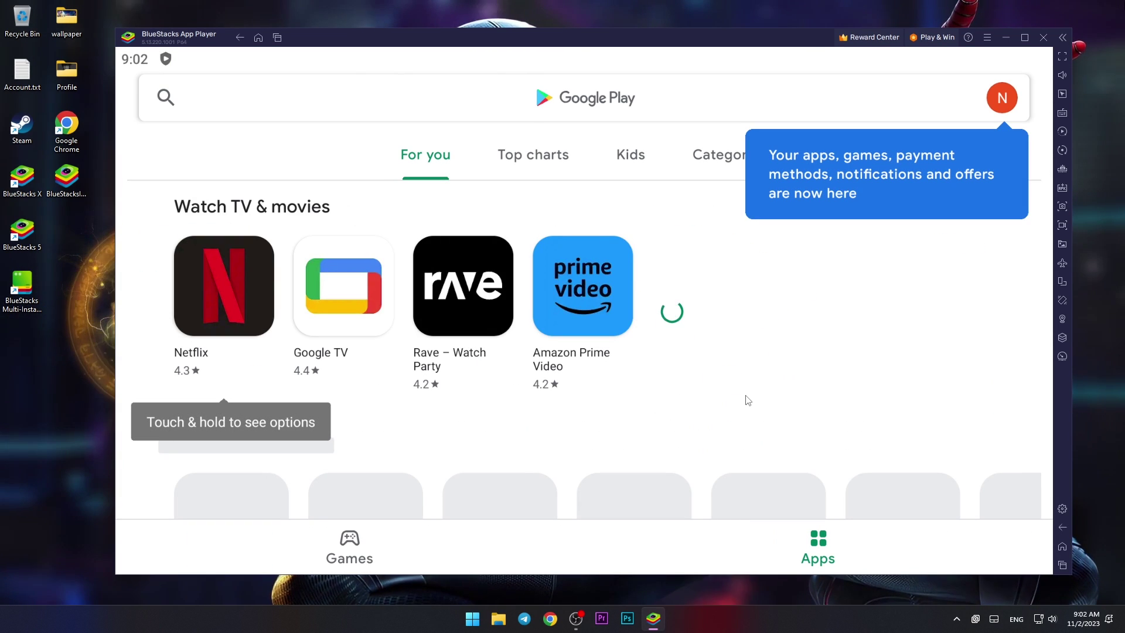
Step: Browse the Play Store feed and the Games section's recommended games
{"action": "scroll", "coordinate": [762, 387], "scroll_direction": "down", "scroll_amount": 3}
{"action": "scroll", "coordinate": [745, 478], "scroll_direction": "up", "scroll_amount": 3}
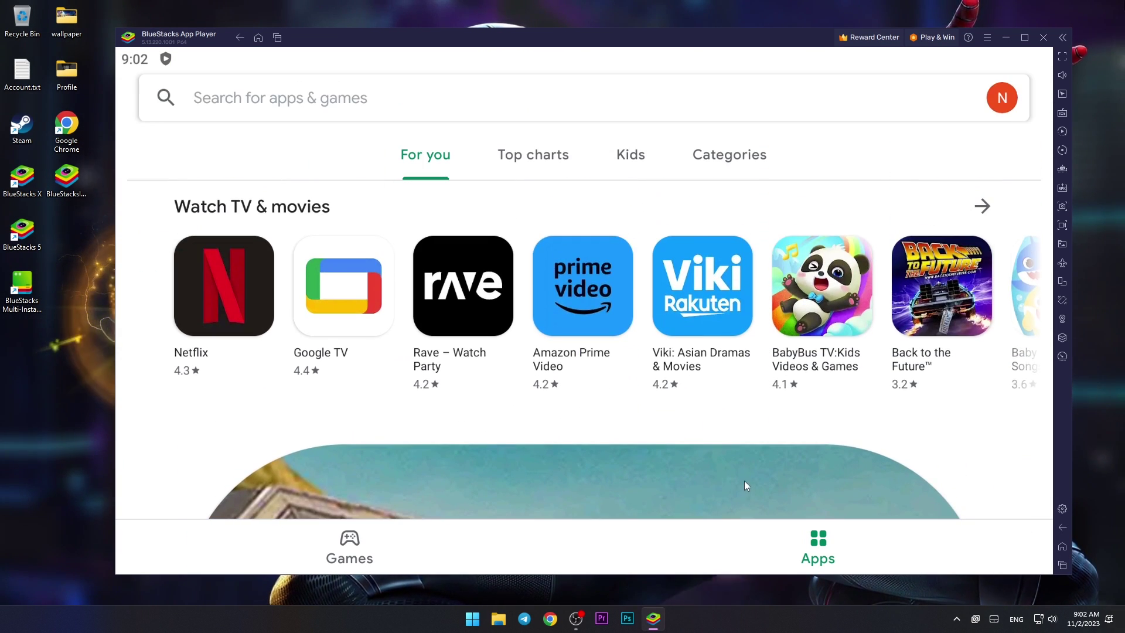
{"action": "scroll", "coordinate": [720, 369], "scroll_direction": "down", "scroll_amount": 3}
{"action": "scroll", "coordinate": [719, 369], "scroll_direction": "up", "scroll_amount": 3}
{"action": "left_click", "coordinate": [349, 545]}
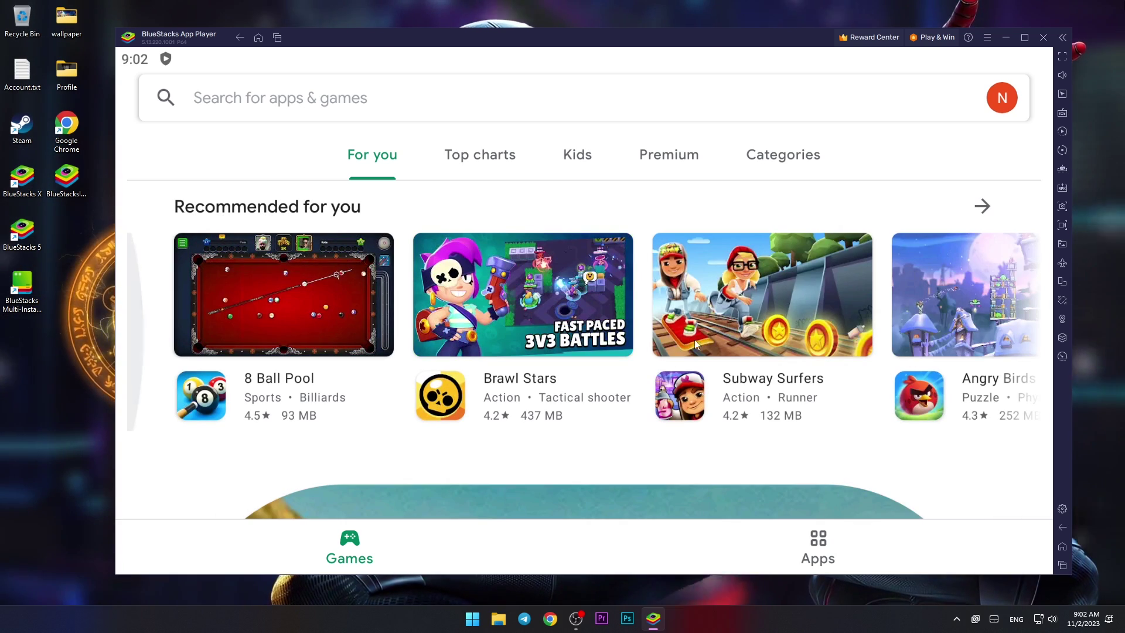
{"action": "left_click_drag", "start_coordinate": [673, 339], "coordinate": [464, 356]}
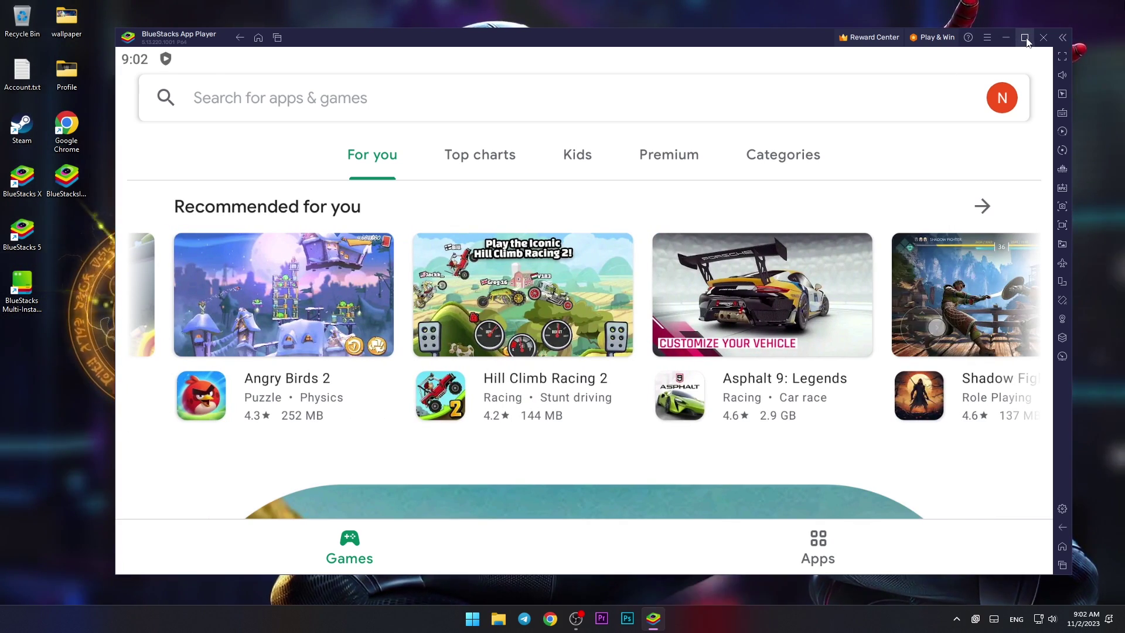
Step: Maximize the BlueStacks window and bring up the Play Store search screen
{"action": "left_click", "coordinate": [1024, 37]}
{"action": "left_click_drag", "start_coordinate": [744, 300], "coordinate": [632, 321]}
{"action": "scroll", "coordinate": [632, 321], "scroll_direction": "down", "scroll_amount": 1}
{"action": "scroll", "coordinate": [637, 328], "scroll_direction": "up", "scroll_amount": 1}
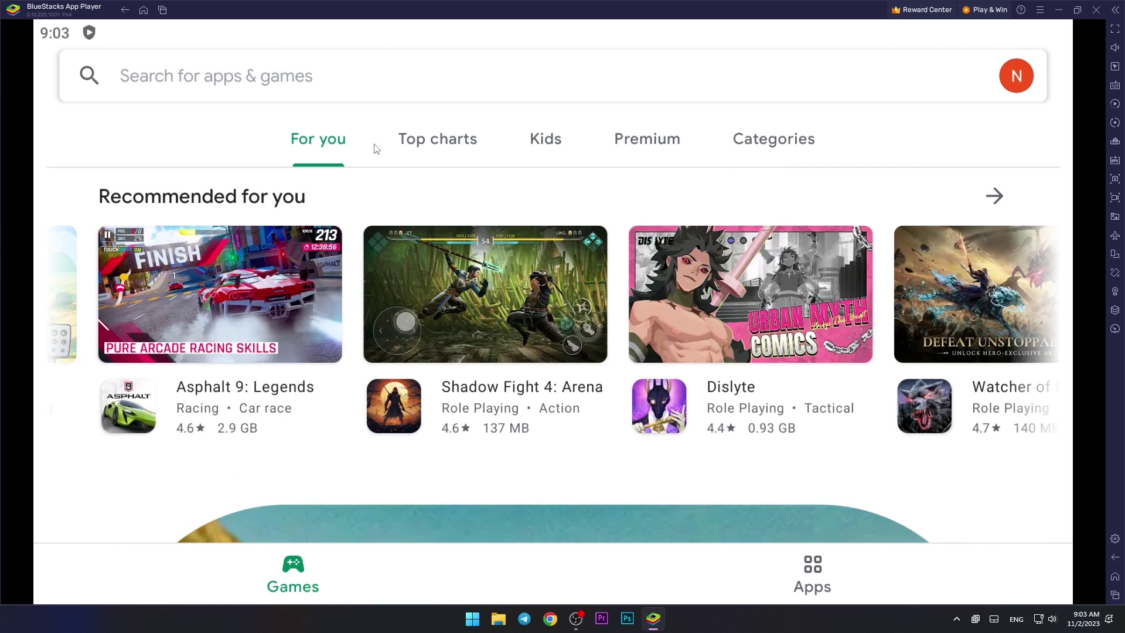
{"action": "left_click", "coordinate": [186, 78]}
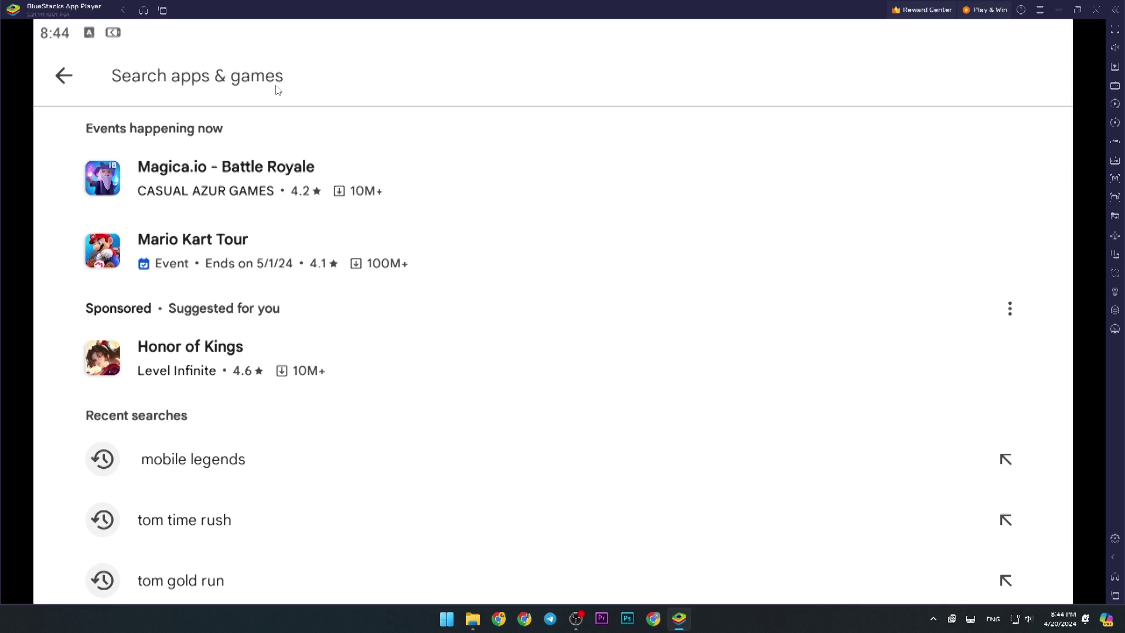
Step: Search for 'Honor of' and open the Honor of Kings details page
{"action": "type", "text": "Ho"}
{"action": "type", "text": "nor of kings"}
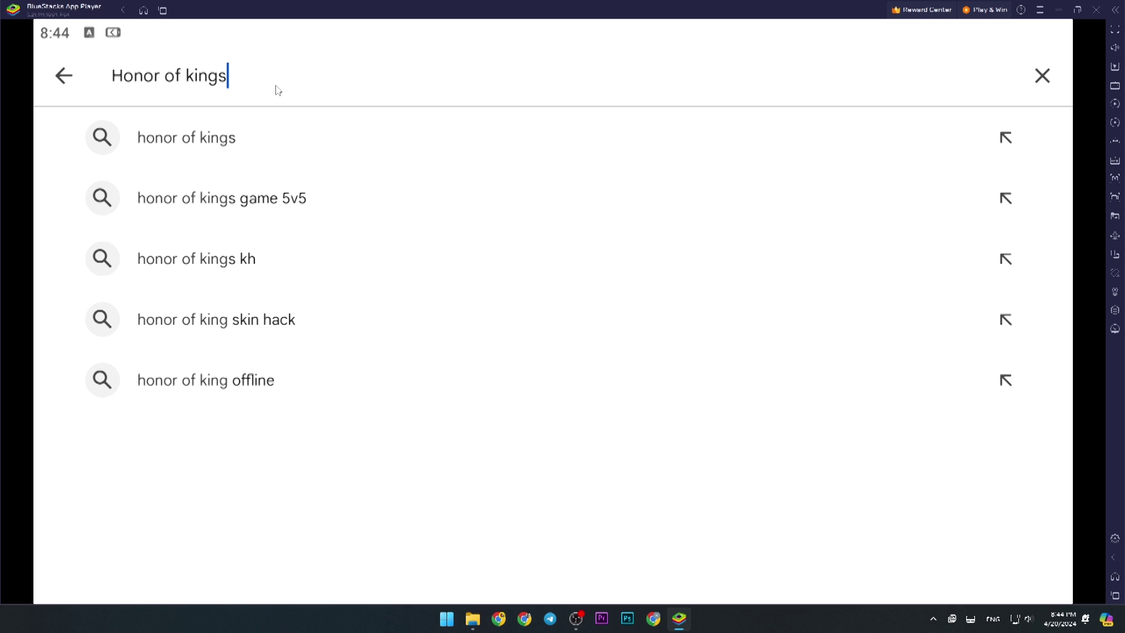
{"action": "left_click", "coordinate": [197, 150]}
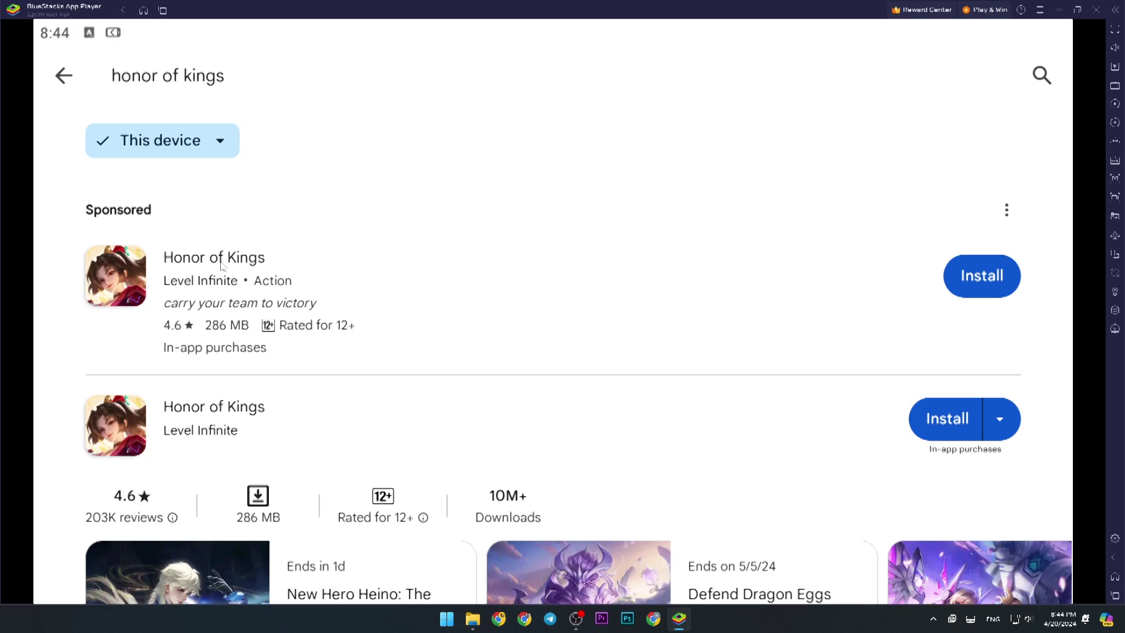
{"action": "left_click", "coordinate": [222, 266]}
Step: Browse the Honor of Kings screenshots and description, then install the game
{"action": "left_click_drag", "start_coordinate": [657, 366], "coordinate": [341, 427]}
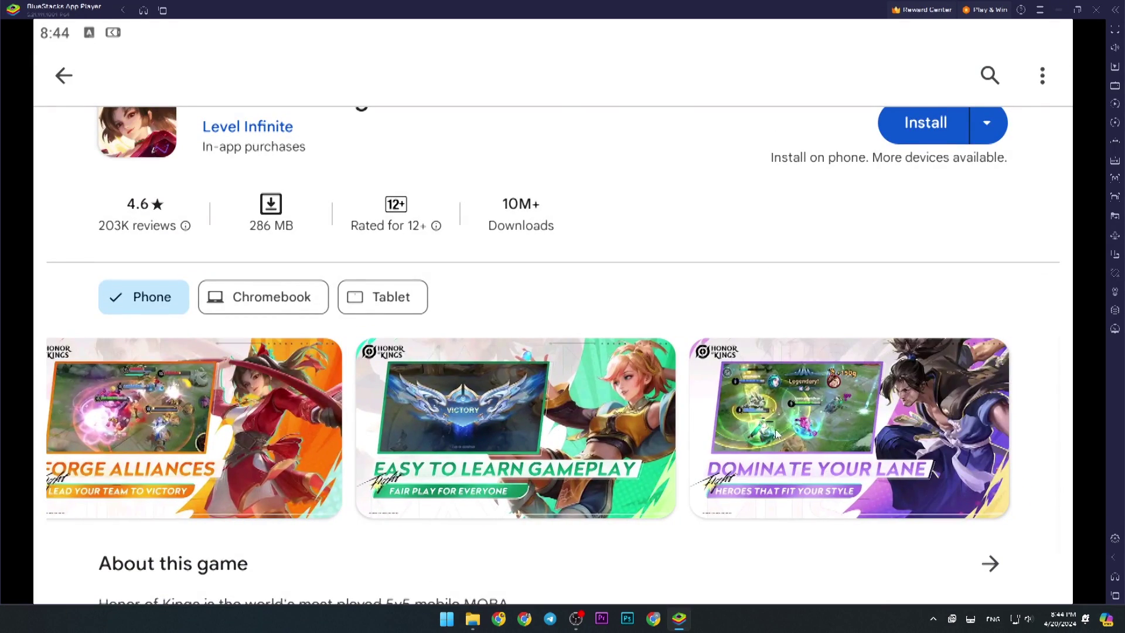
{"action": "left_click_drag", "start_coordinate": [776, 433], "coordinate": [693, 240]}
{"action": "left_click_drag", "start_coordinate": [676, 187], "coordinate": [703, 449]}
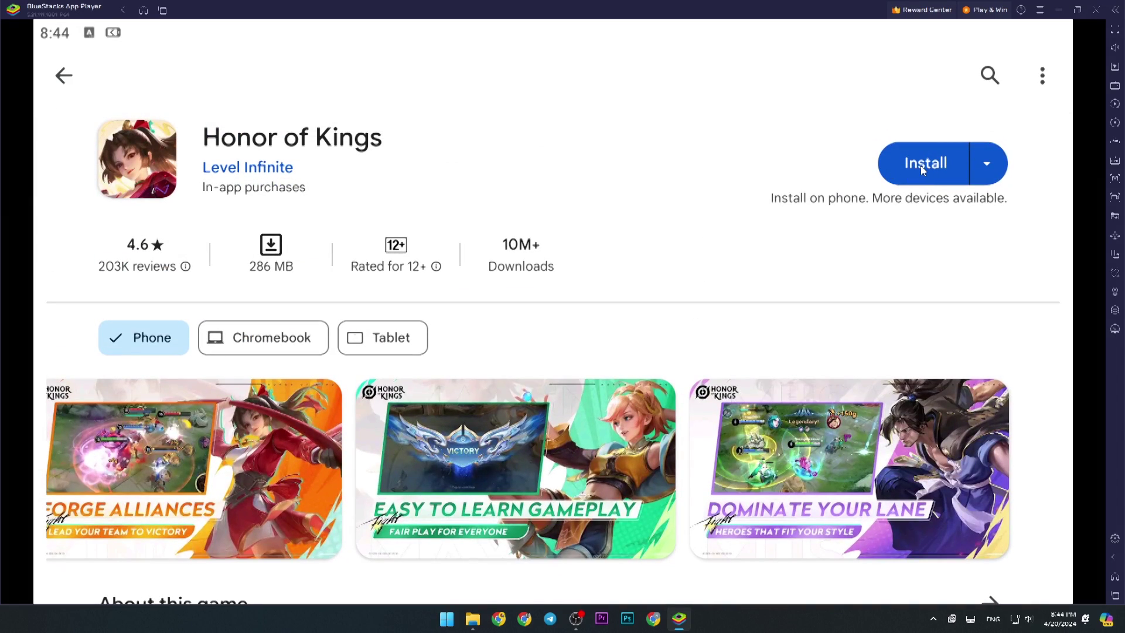
{"action": "left_click", "coordinate": [919, 166]}
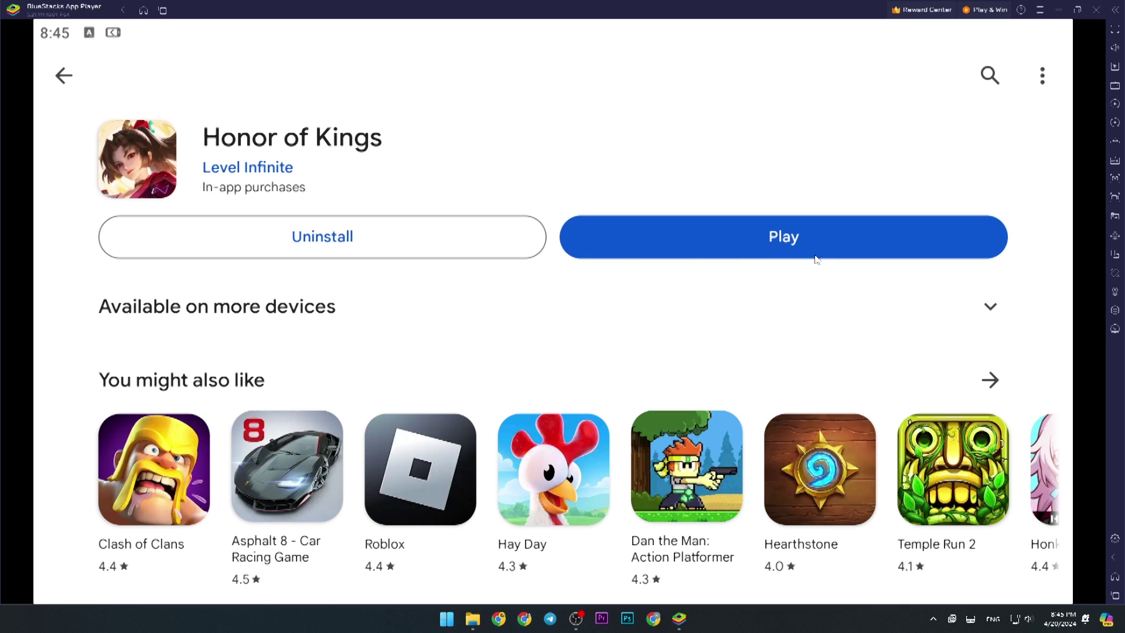
Step: Launch Honor of Kings and dismiss the controls guide overlay to reach the QQ/WeChat/Guest login screen
{"action": "left_click", "coordinate": [763, 245]}
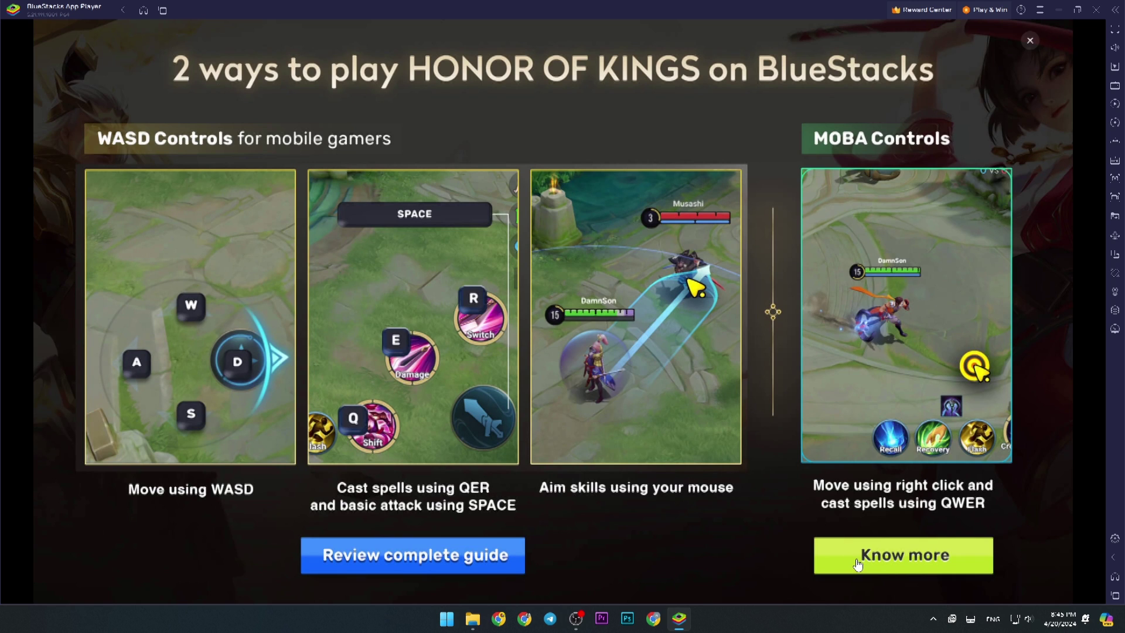
{"action": "left_click", "coordinate": [1029, 41]}
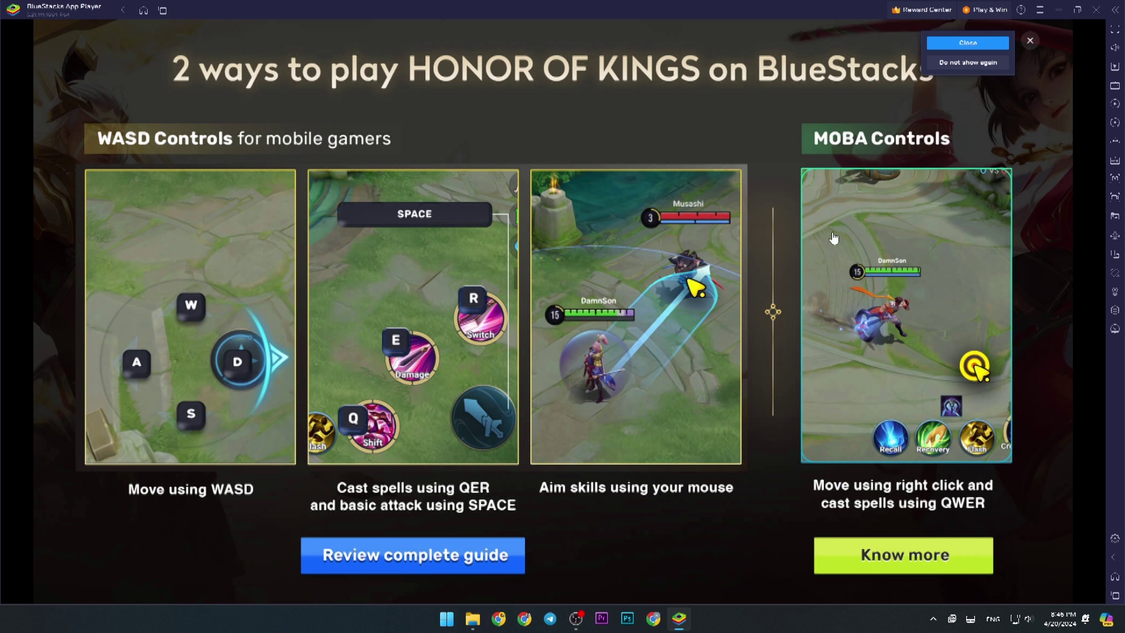
{"action": "left_click", "coordinate": [968, 47]}
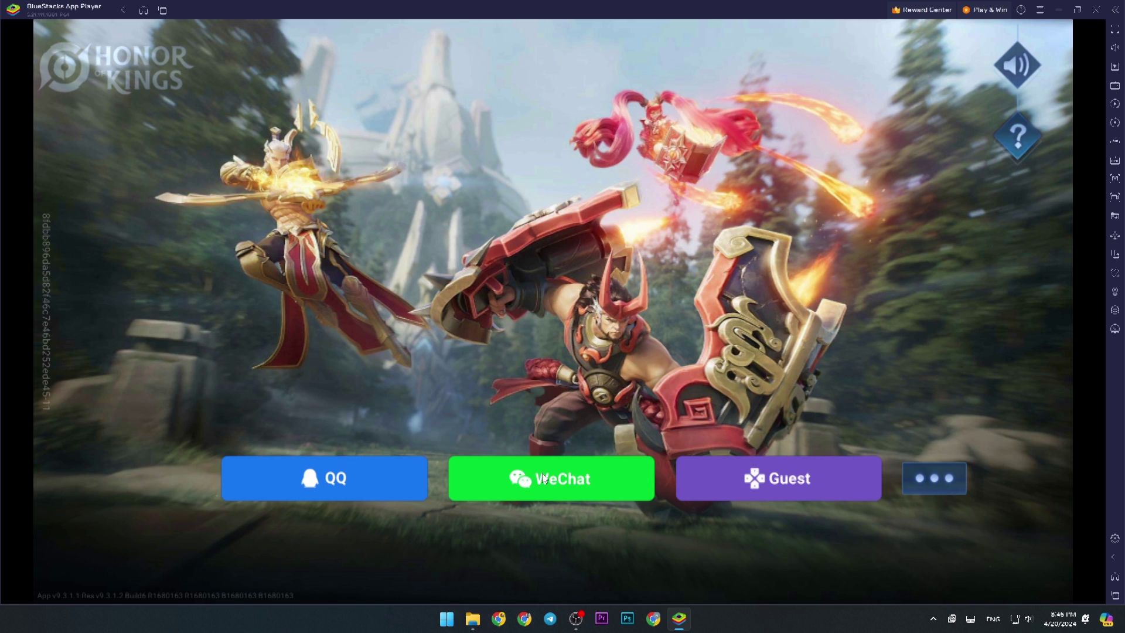
Step: Expand the login methods and sign in to Honor of Kings with Google
{"action": "left_click", "coordinate": [941, 481]}
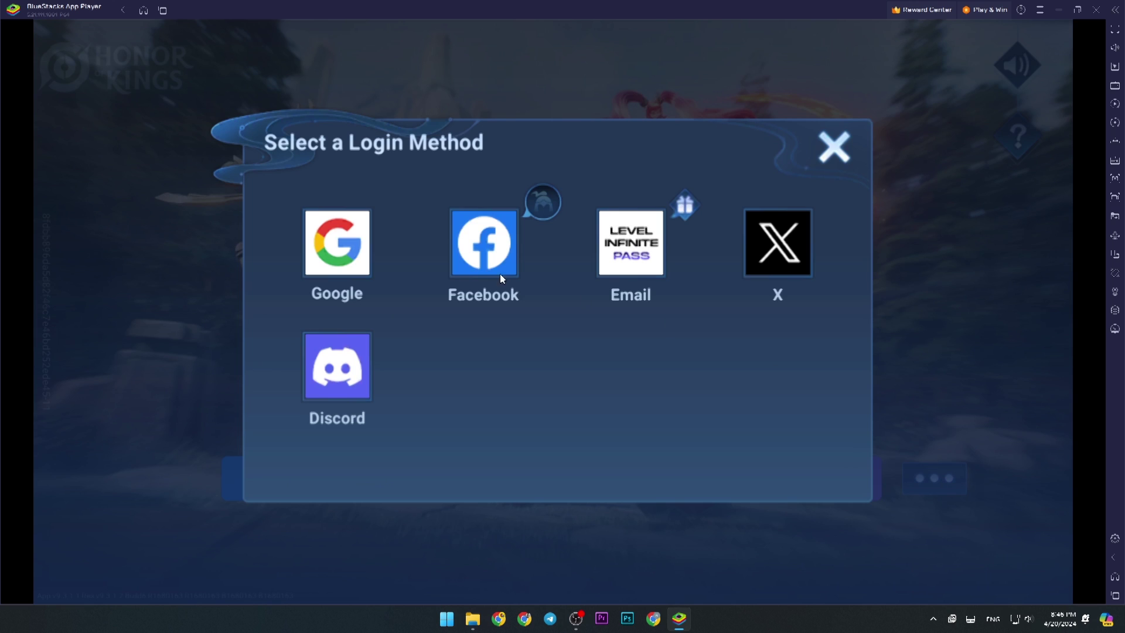
{"action": "left_click", "coordinate": [330, 261]}
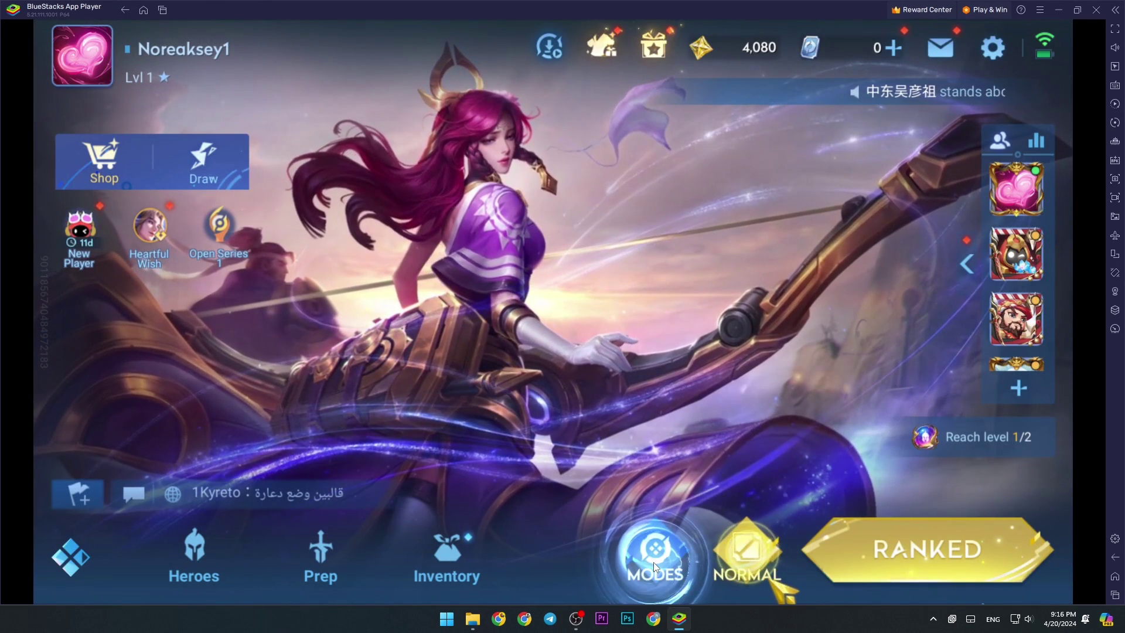
Step: Enter Solo Practice from the Practice section of Modes and expand the hero grid
{"action": "left_click", "coordinate": [654, 556]}
{"action": "left_click_drag", "start_coordinate": [666, 518], "coordinate": [767, 222]}
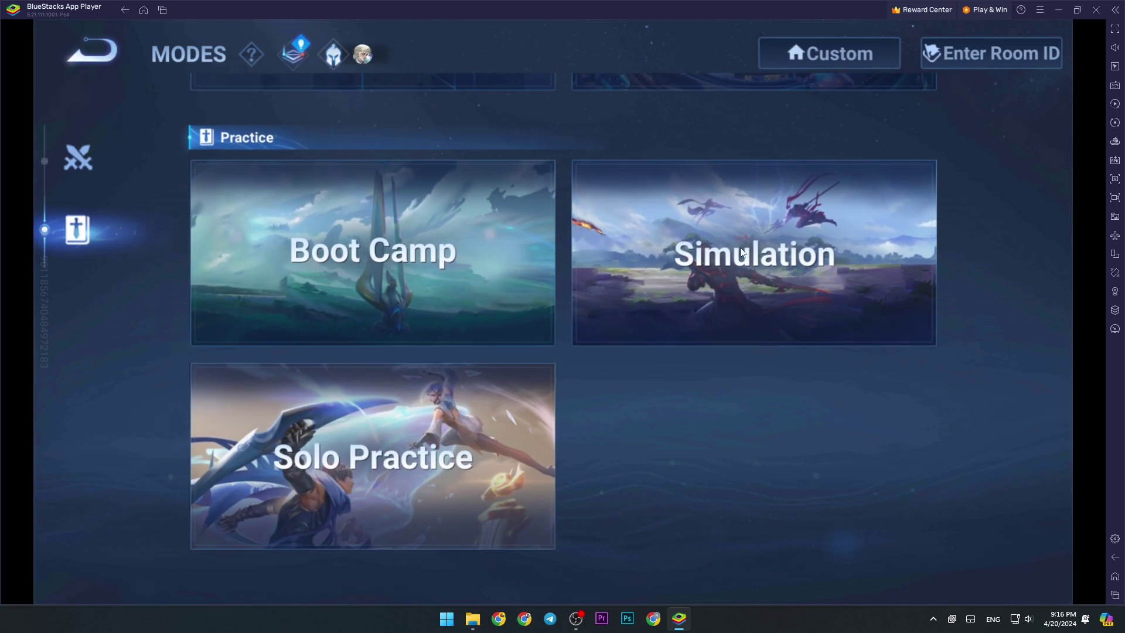
{"action": "left_click", "coordinate": [341, 478]}
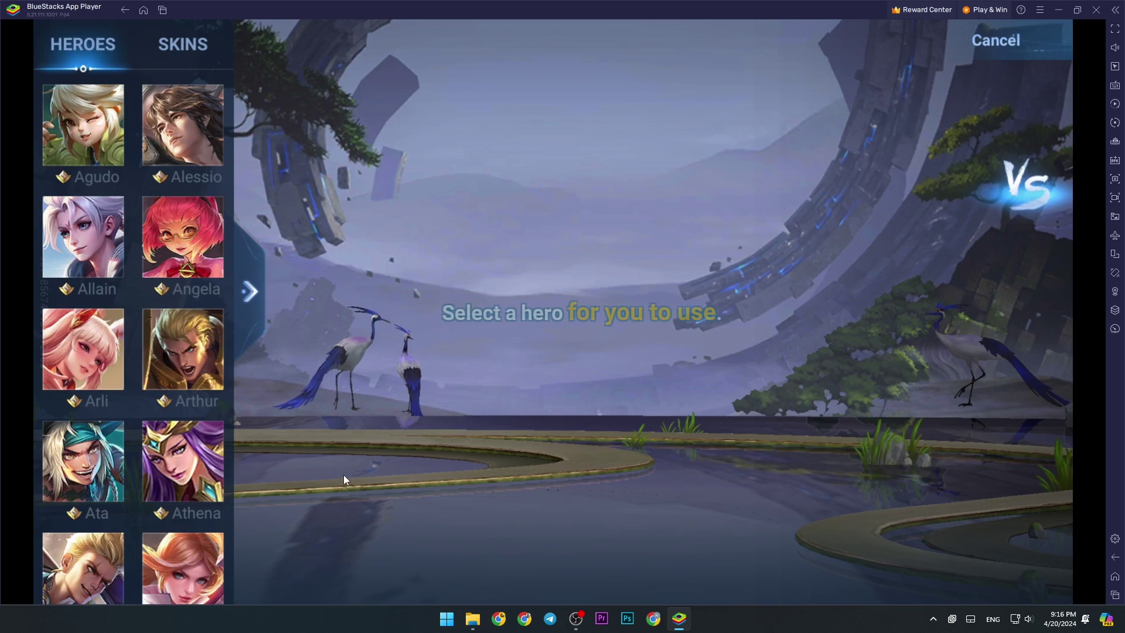
{"action": "left_click", "coordinate": [250, 292]}
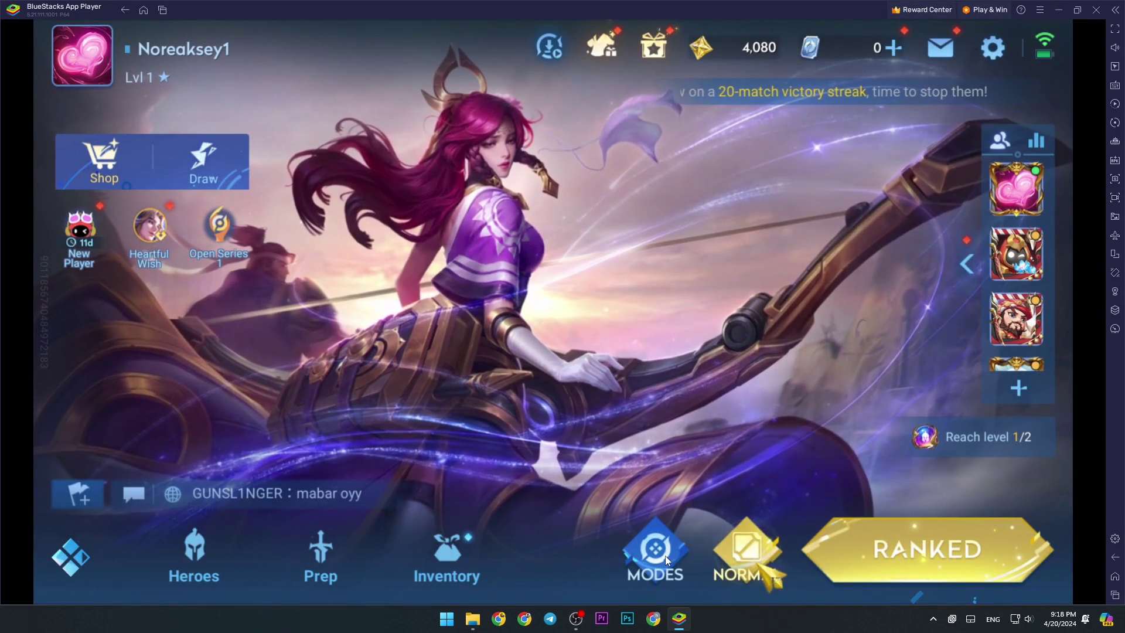
{"action": "left_click", "coordinate": [665, 555]}
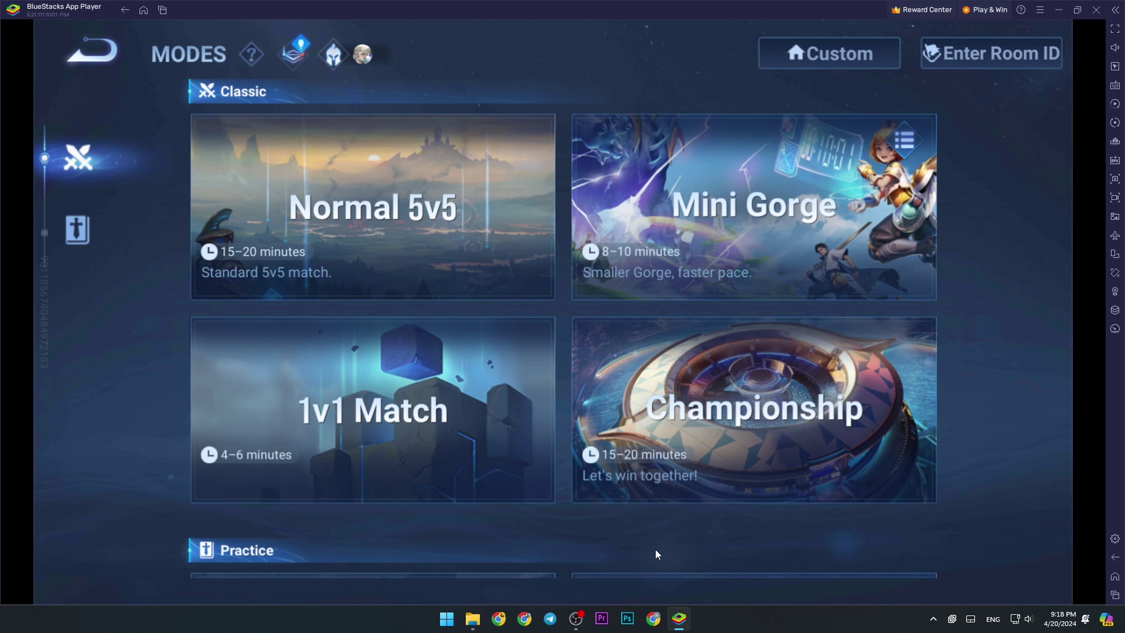
{"action": "left_click_drag", "start_coordinate": [661, 551], "coordinate": [681, 282]}
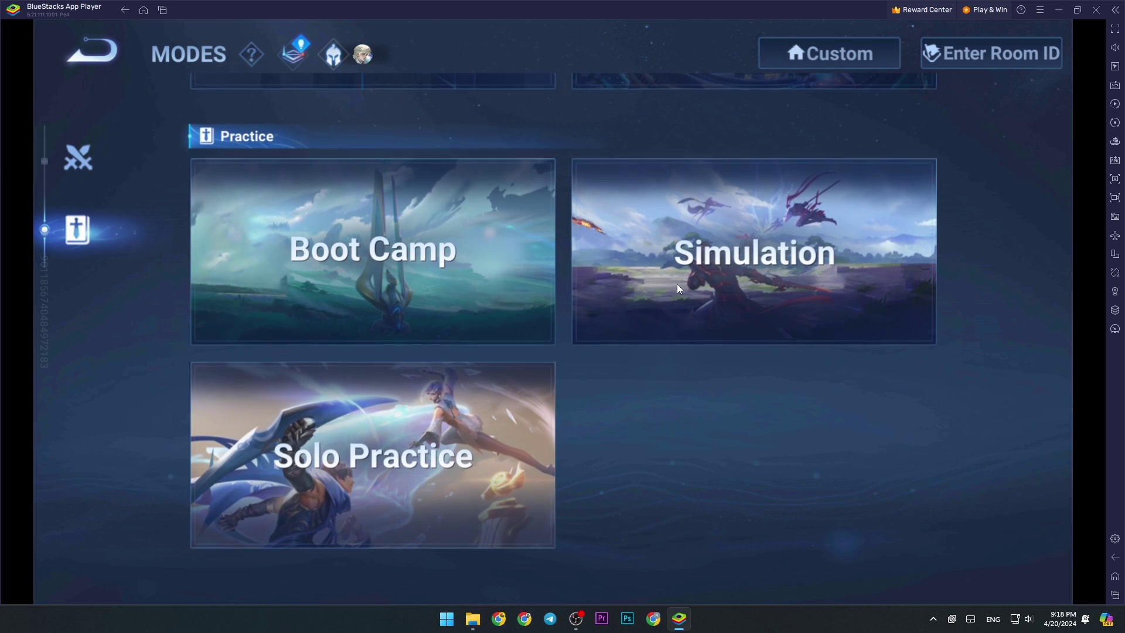
{"action": "left_click", "coordinate": [401, 448]}
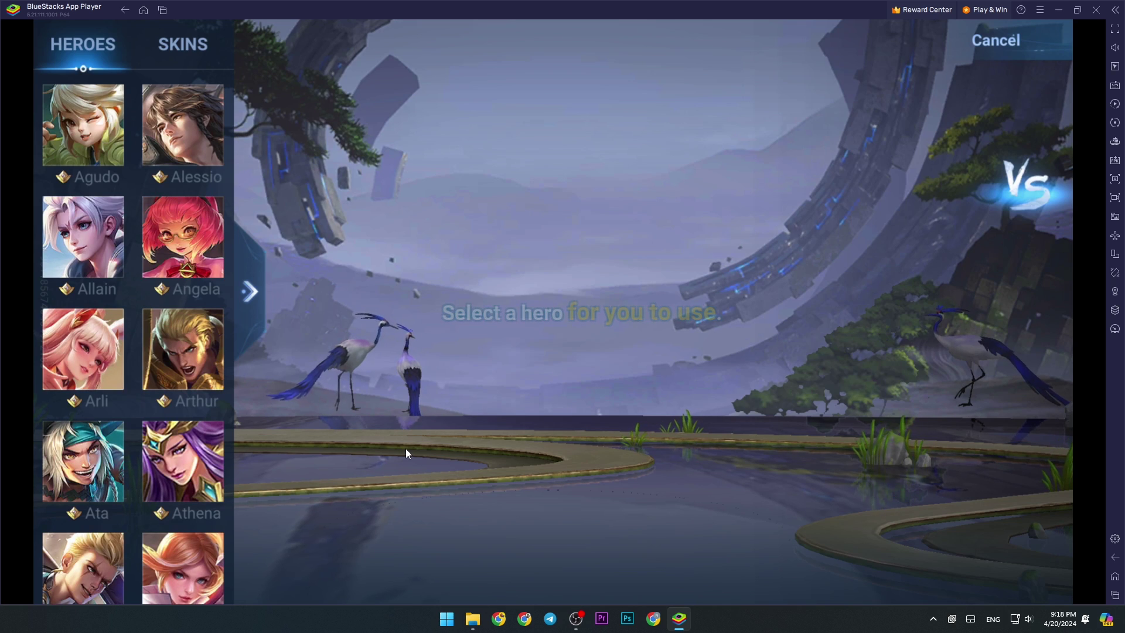
{"action": "left_click", "coordinate": [250, 291]}
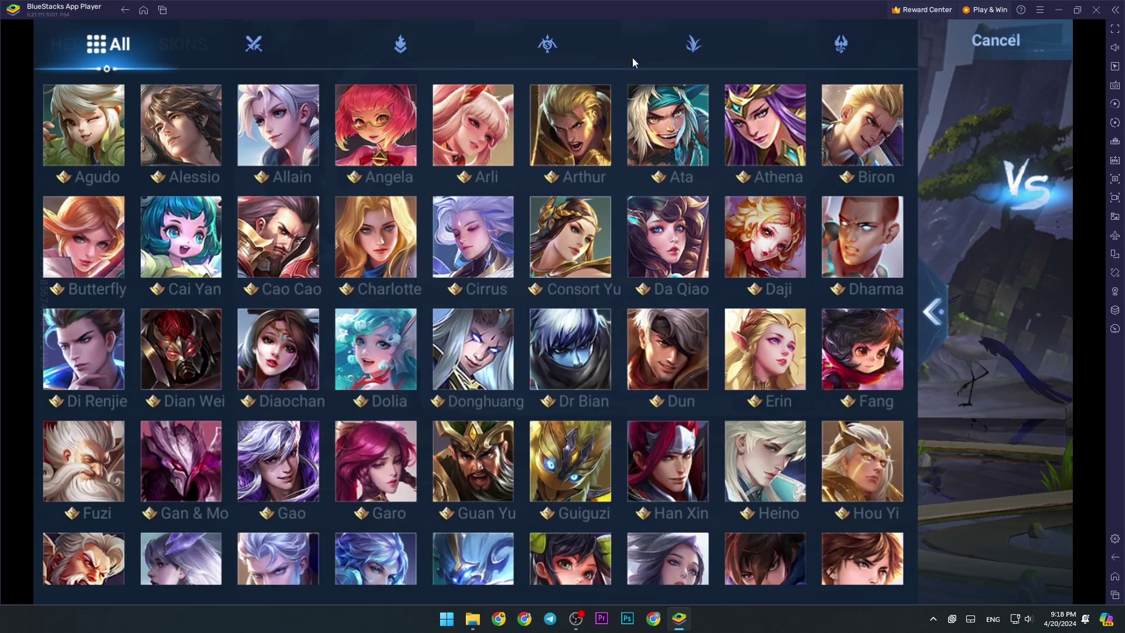
Step: Filter heroes to Jungling, pick Lam, and choose Agudo as the opponent
{"action": "left_click", "coordinate": [835, 43]}
{"action": "left_click", "coordinate": [694, 43]}
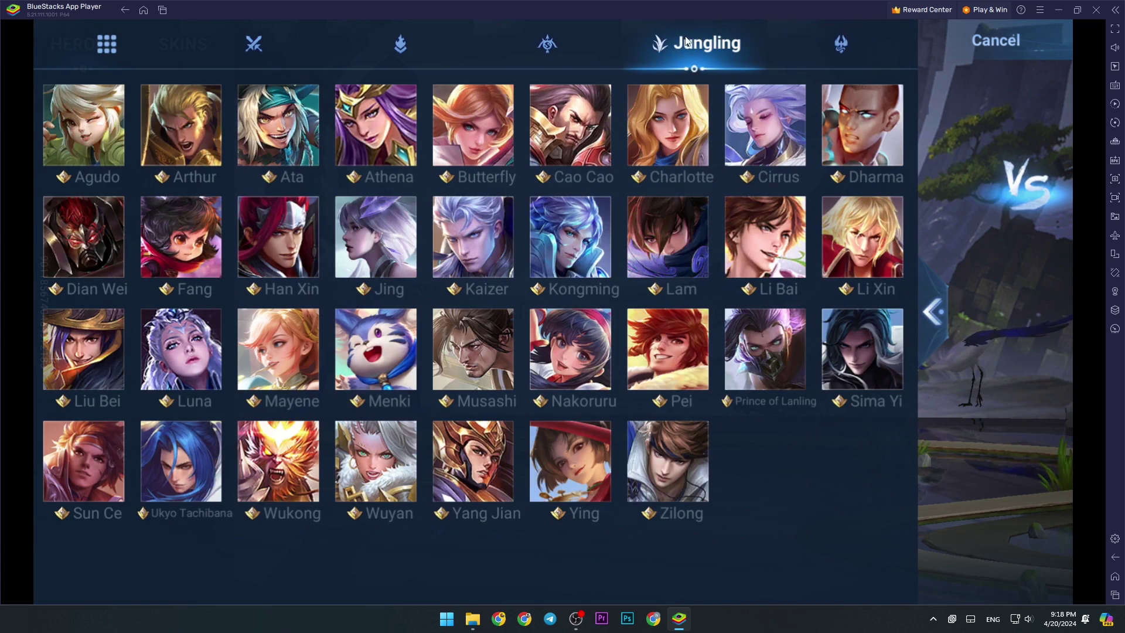
{"action": "left_click", "coordinate": [663, 240]}
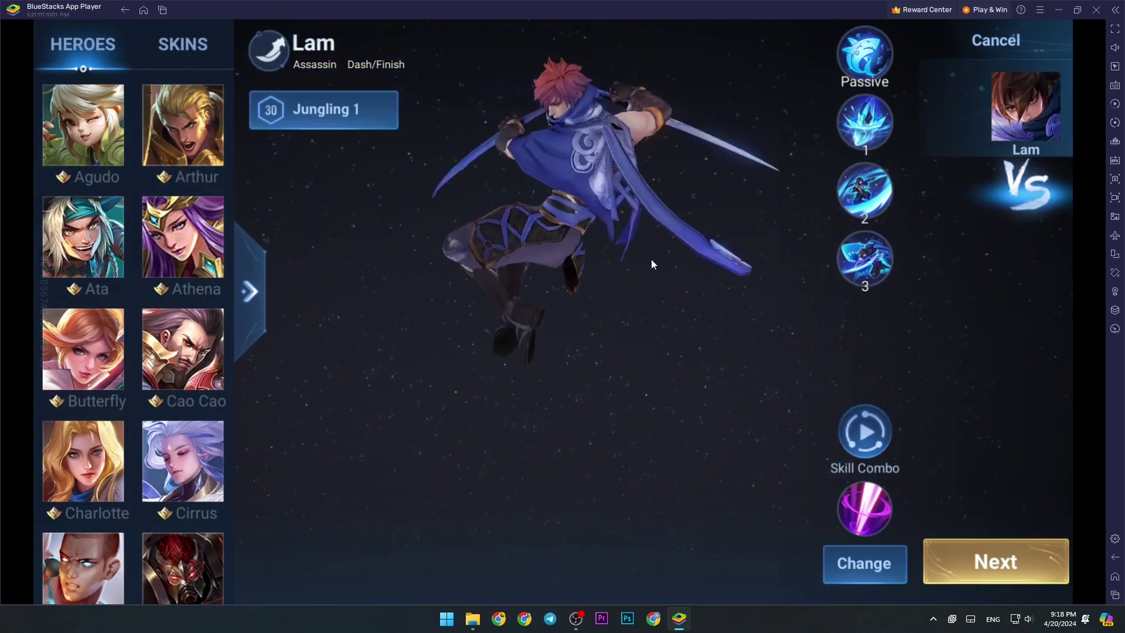
{"action": "left_click", "coordinate": [979, 550]}
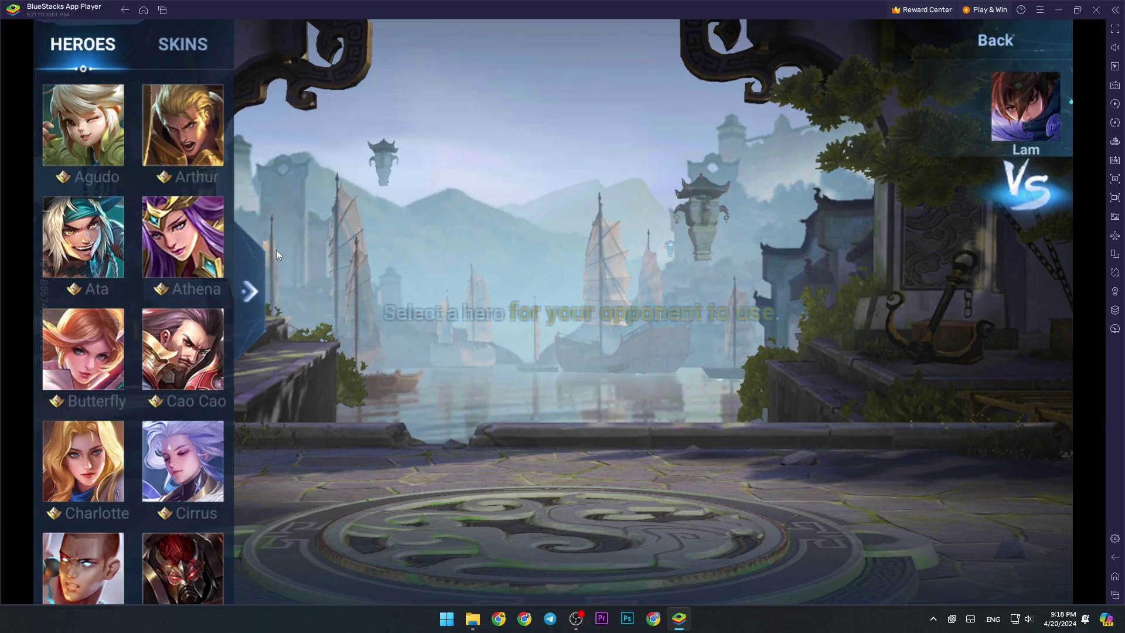
{"action": "left_click", "coordinate": [107, 155]}
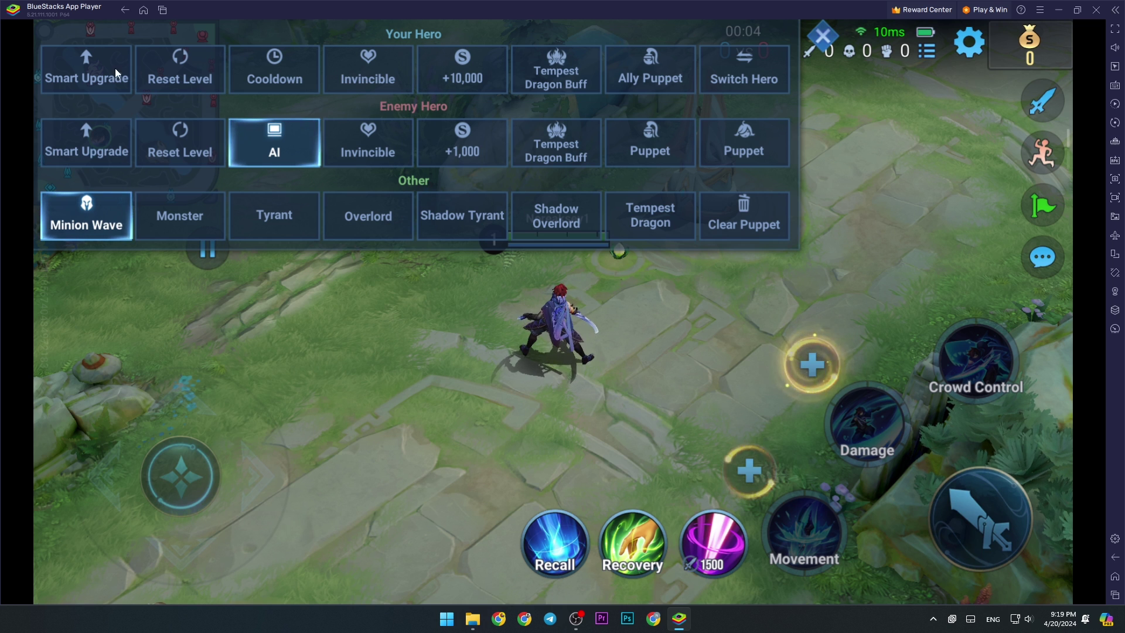
Step: Give the hero 30,000 gold with three +10,000 grants and switch on Cooldown
{"action": "left_click", "coordinate": [482, 72]}
{"action": "left_click", "coordinate": [482, 72]}
{"action": "left_click", "coordinate": [483, 71]}
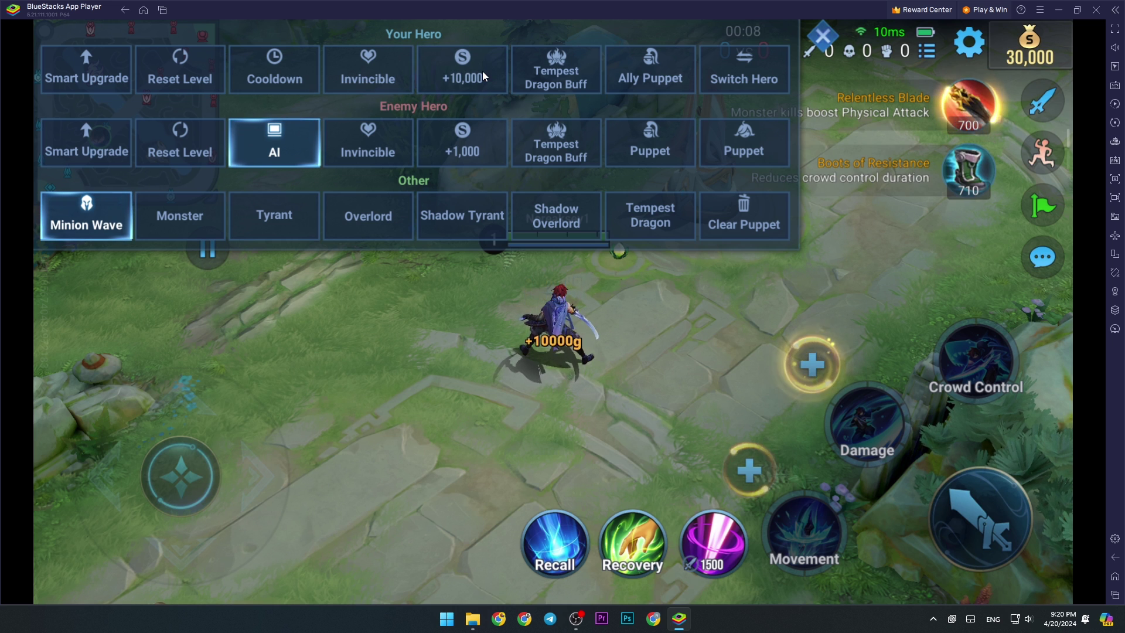
{"action": "left_click", "coordinate": [298, 76]}
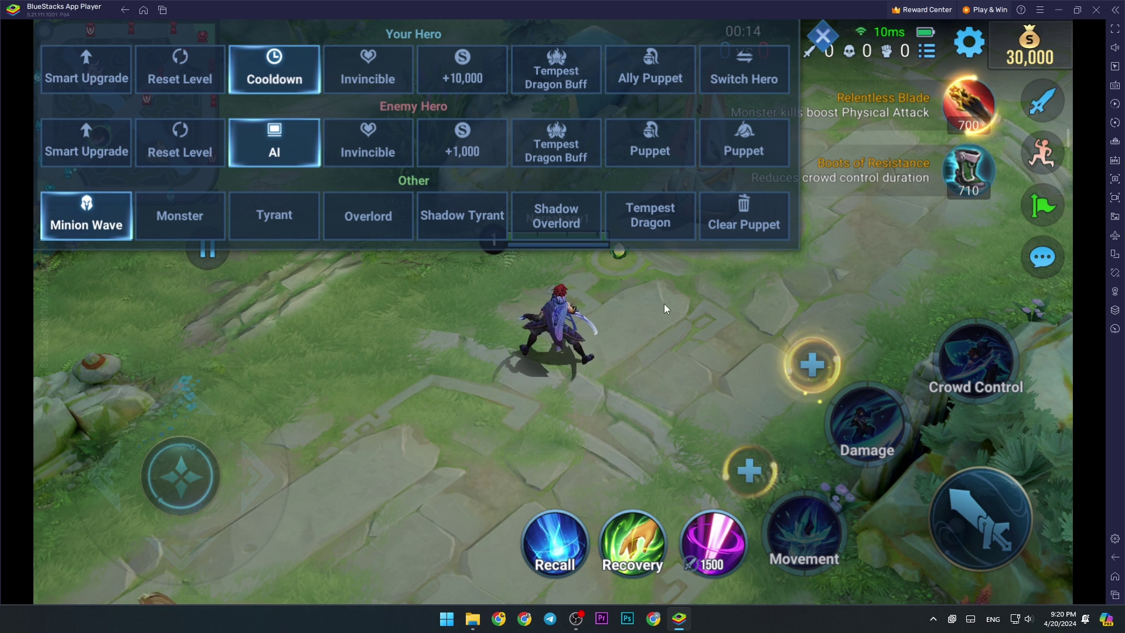
Step: Level up Lam ten times with Smart Upgrade under Your Hero
{"action": "left_click", "coordinate": [93, 81]}
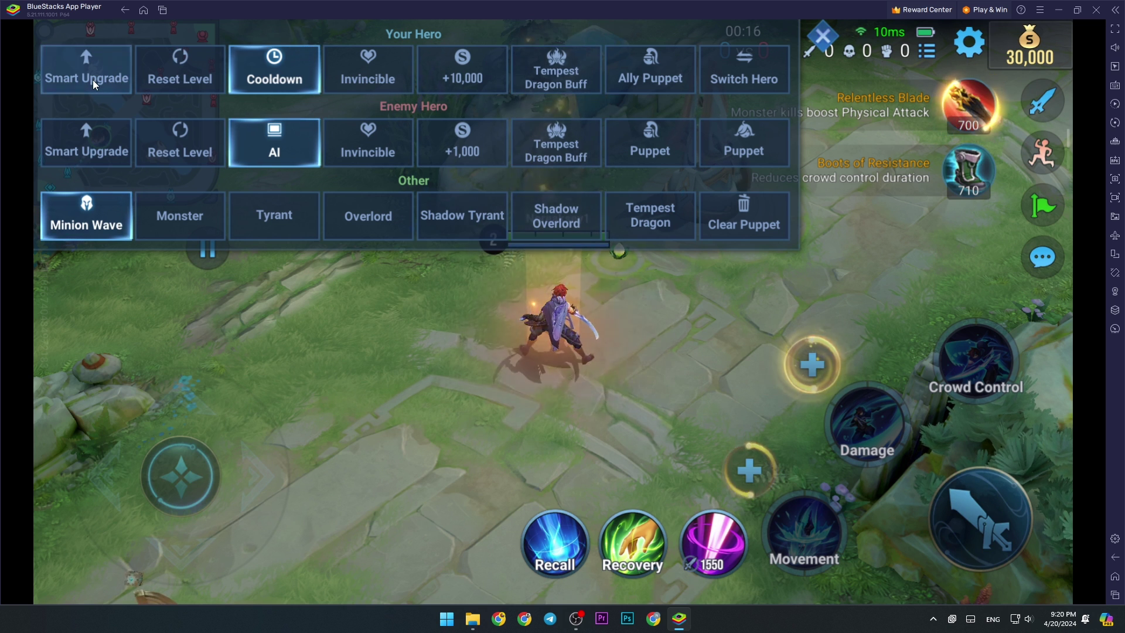
{"action": "left_click", "coordinate": [94, 83]}
{"action": "left_click", "coordinate": [97, 83]}
{"action": "left_click", "coordinate": [101, 81]}
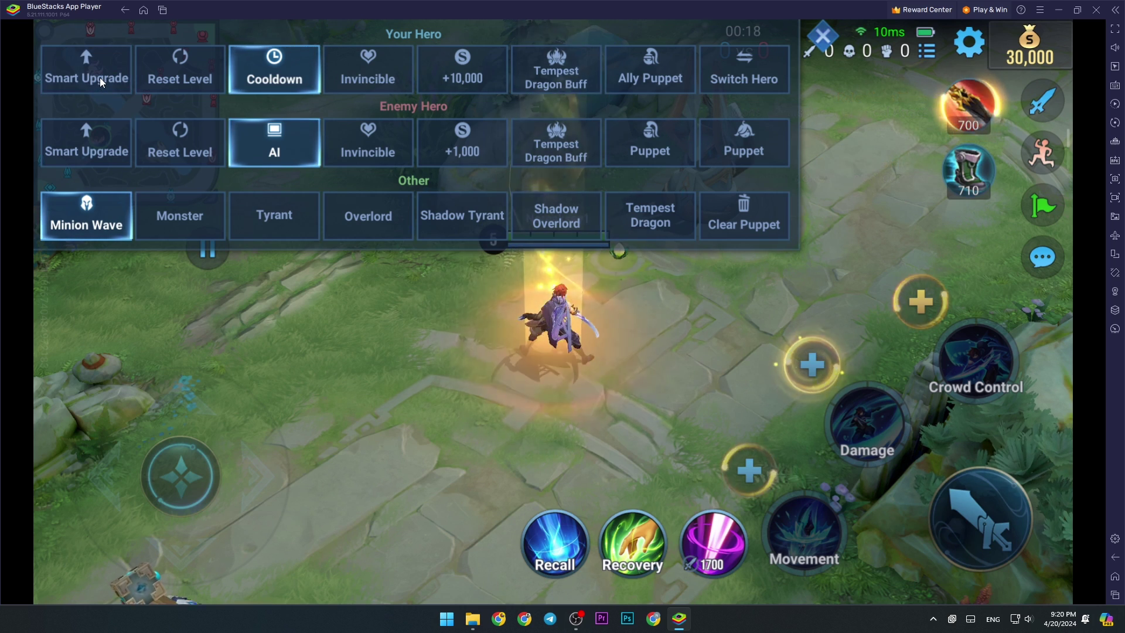
{"action": "left_click", "coordinate": [101, 82]}
{"action": "left_click", "coordinate": [101, 81]}
{"action": "left_click", "coordinate": [101, 82]}
{"action": "left_click", "coordinate": [100, 81]}
{"action": "left_click", "coordinate": [101, 81]}
{"action": "left_click", "coordinate": [101, 82]}
{"action": "left_click", "coordinate": [101, 81]}
{"action": "left_click", "coordinate": [101, 82]}
{"action": "left_click", "coordinate": [100, 81]}
{"action": "left_click", "coordinate": [101, 81]}
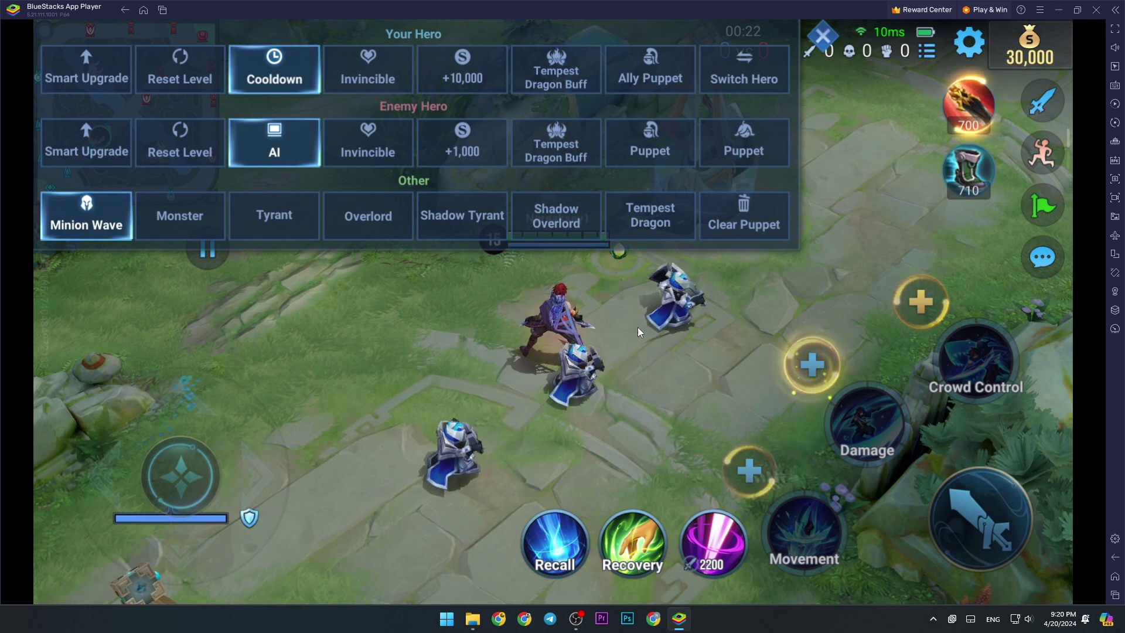